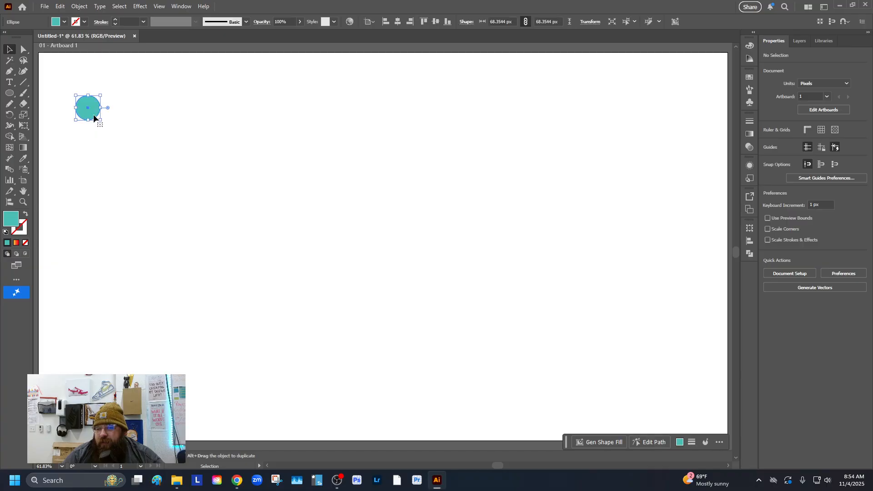
Step: Duplicate the teal circle horizontally to the right, about 105 px away
{"action": "left_click_drag", "start_coordinate": [93, 115], "coordinate": [183, 117]}
{"action": "left_click", "coordinate": [97, 144]}
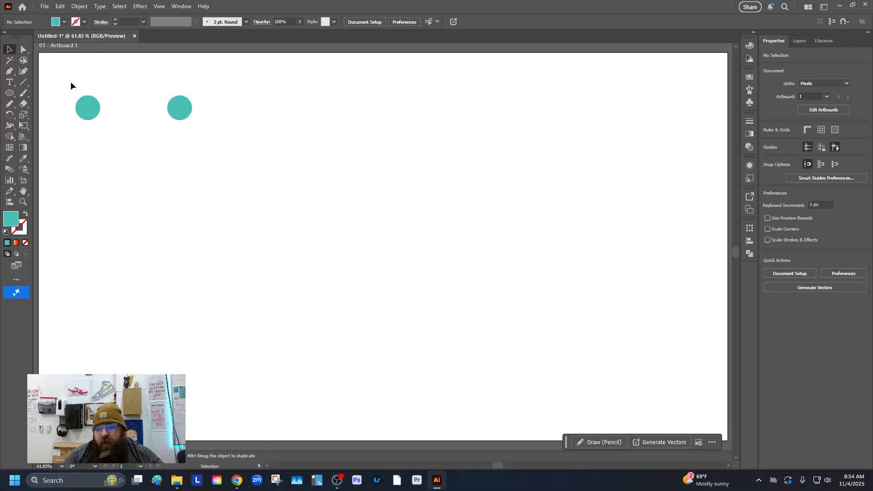
Step: Select the left circle, open the Gradient panel and apply a linear gradient fill
{"action": "left_click_drag", "start_coordinate": [71, 81], "coordinate": [136, 145]}
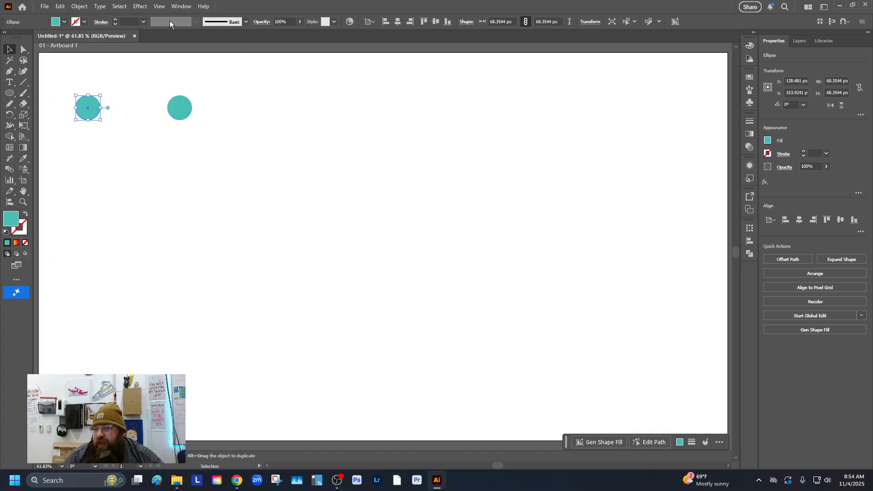
{"action": "left_click", "coordinate": [179, 6]}
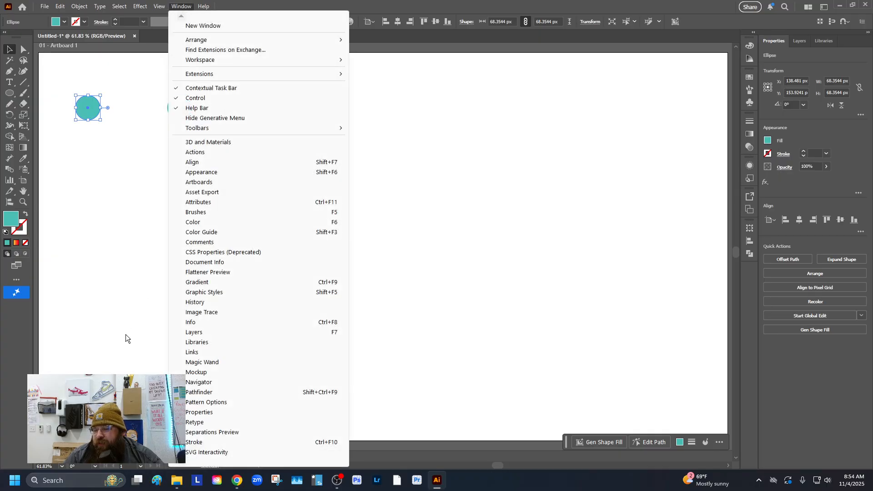
{"action": "left_click", "coordinate": [339, 283]}
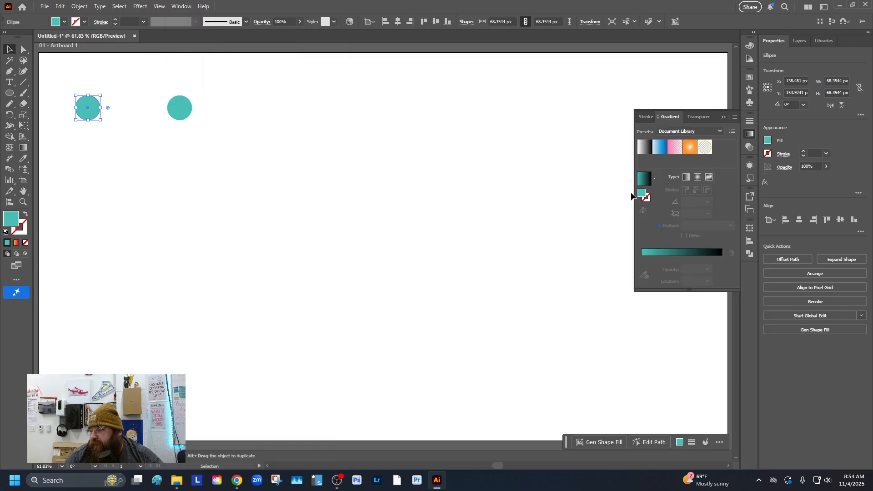
{"action": "left_click", "coordinate": [647, 180]}
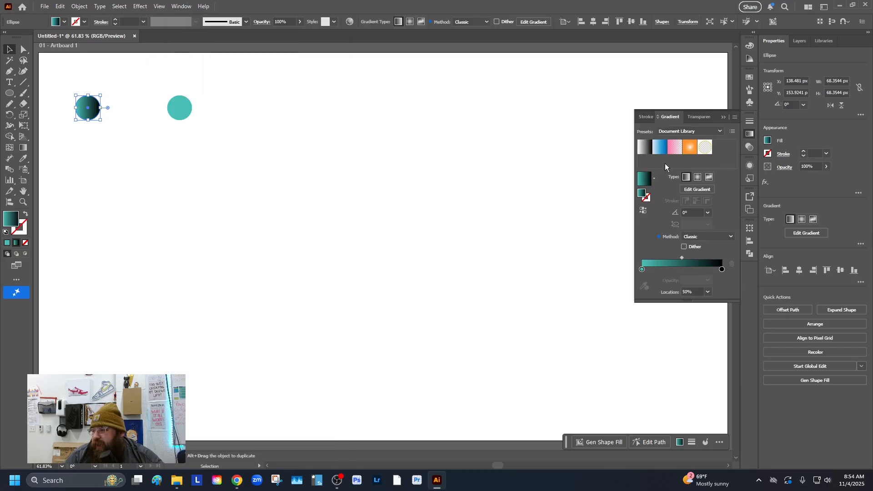
Step: Change the left circle's gradient end stop to red and move the midpoint to about 68%
{"action": "double_click", "coordinate": [722, 269]}
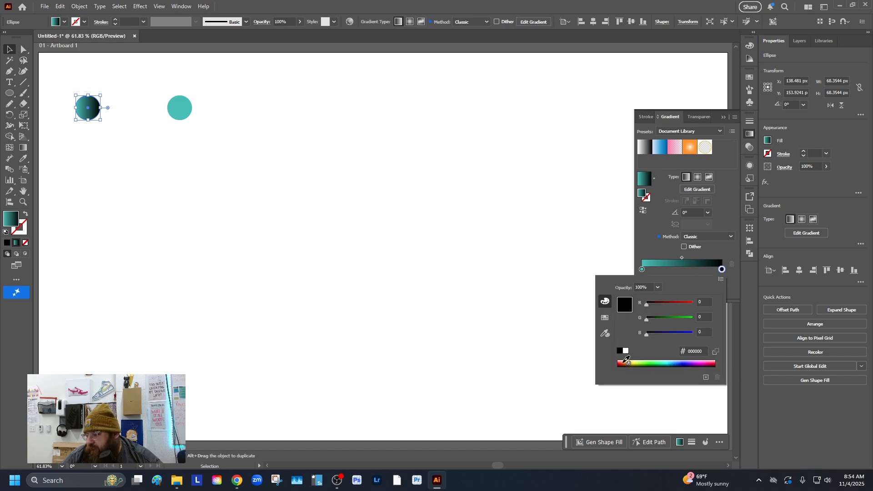
{"action": "left_click_drag", "start_coordinate": [630, 361], "coordinate": [715, 362]}
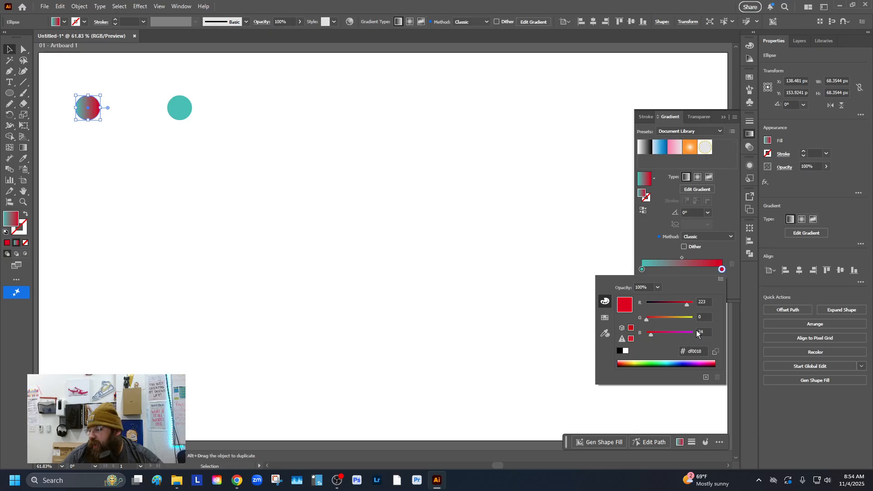
{"action": "left_click_drag", "start_coordinate": [682, 257], "coordinate": [698, 257]}
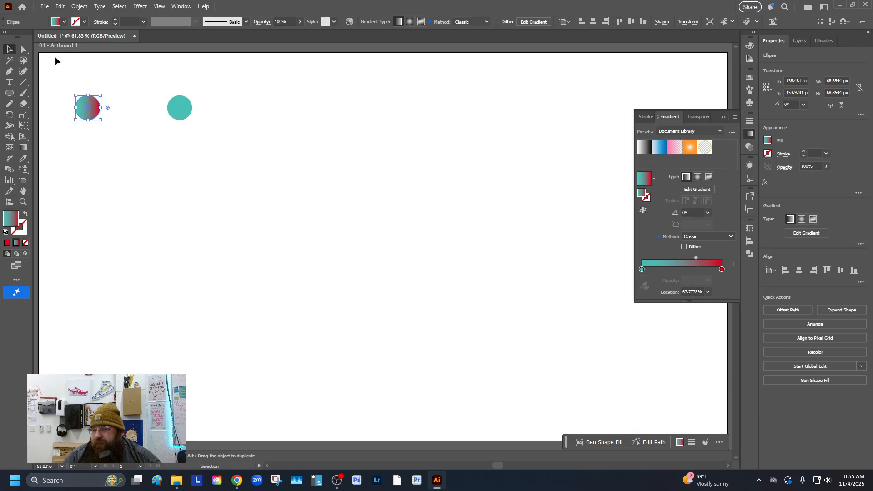
{"action": "left_click", "coordinate": [8, 49]}
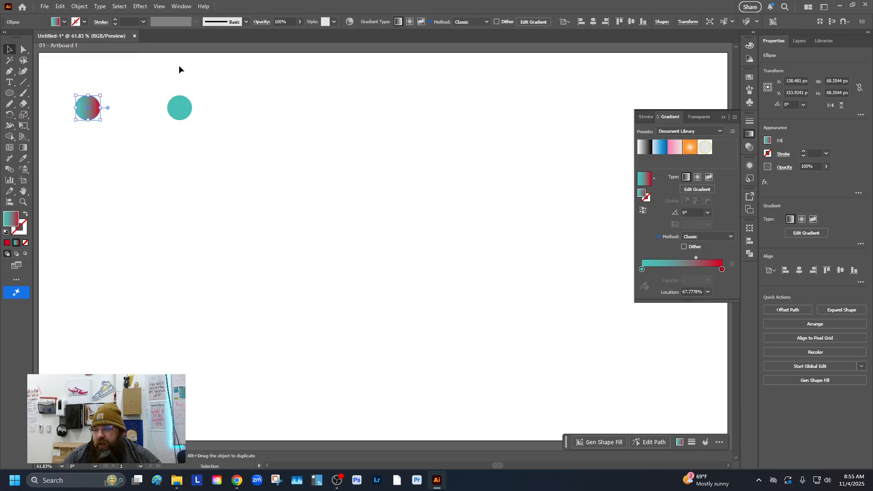
{"action": "left_click", "coordinate": [99, 78]}
Step: Select the right circle and change its gradient end stop to yellow
{"action": "left_click", "coordinate": [176, 111]}
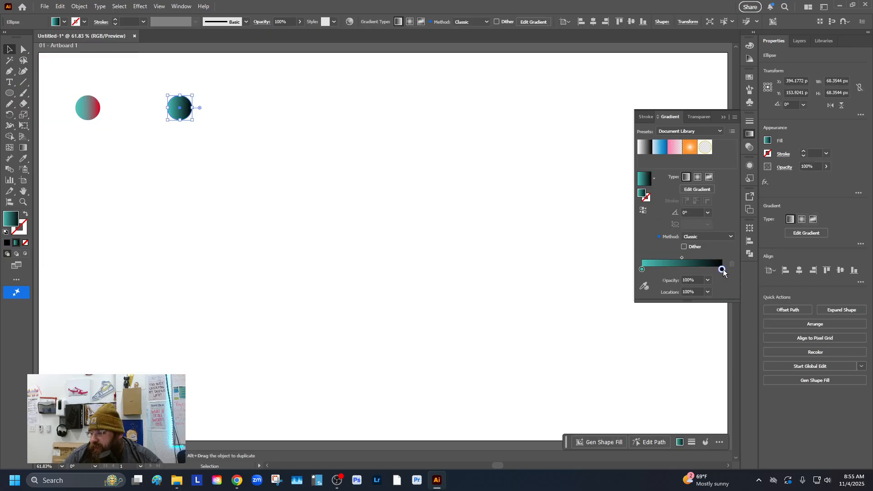
{"action": "double_click", "coordinate": [722, 269]}
{"action": "left_click_drag", "start_coordinate": [704, 362], "coordinate": [637, 361]}
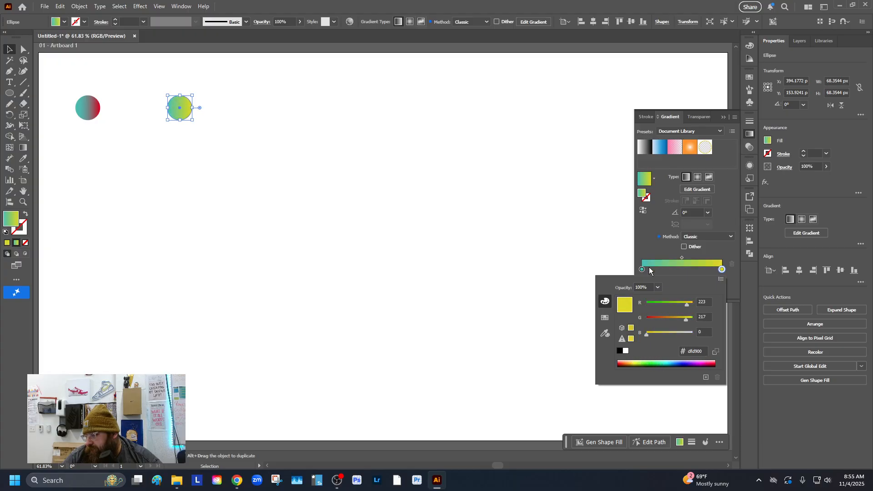
Step: Change the right circle's gradient start stop to purple
{"action": "left_click", "coordinate": [642, 270]}
{"action": "double_click", "coordinate": [642, 269]}
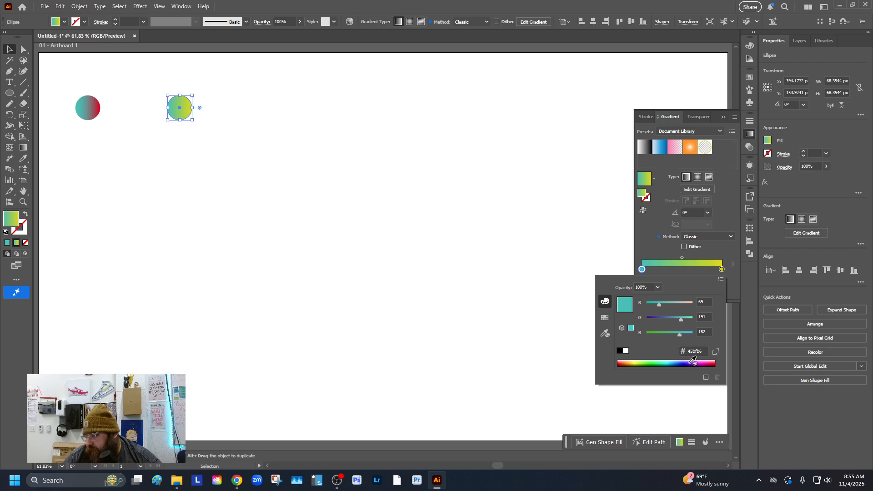
{"action": "left_click_drag", "start_coordinate": [693, 361], "coordinate": [699, 361]}
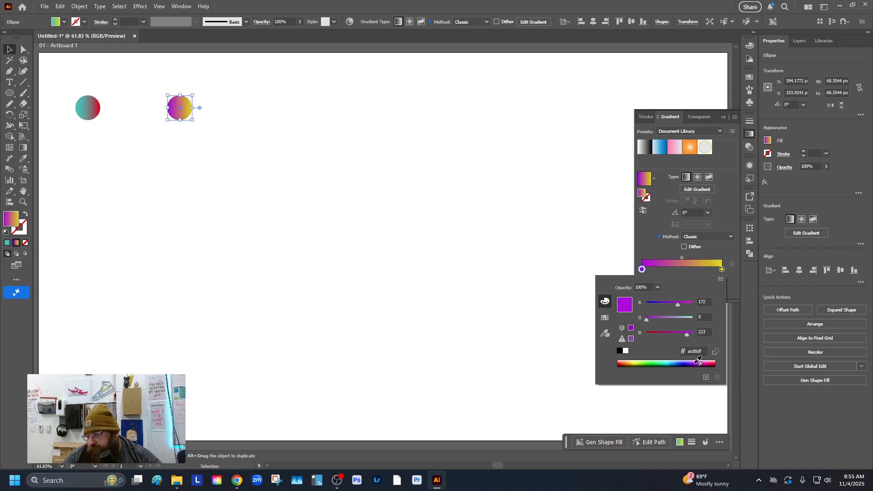
Step: Set the left circle's gradient angle to 60°
{"action": "left_click", "coordinate": [11, 50]}
{"action": "left_click", "coordinate": [84, 84]}
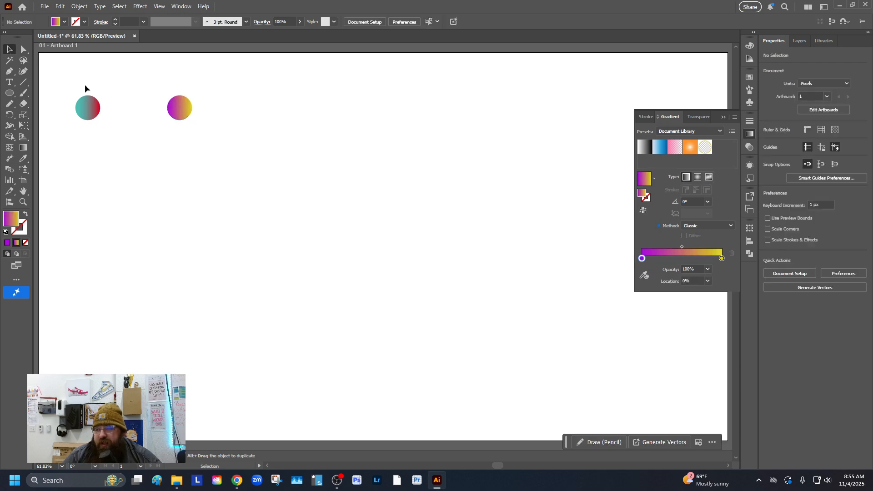
{"action": "left_click", "coordinate": [179, 117]}
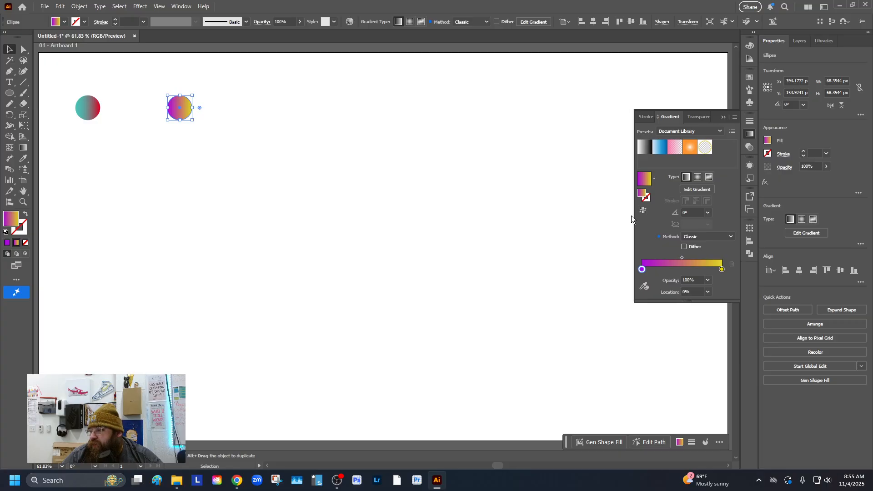
{"action": "left_click", "coordinate": [90, 109]}
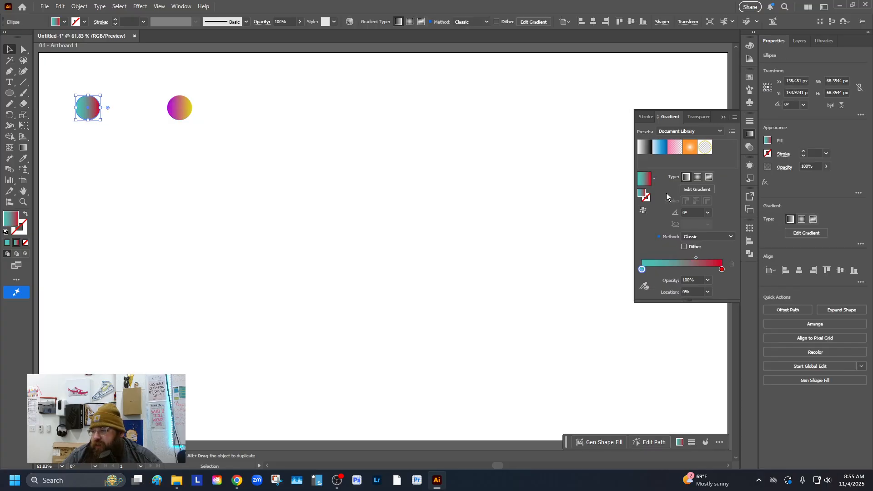
{"action": "left_click", "coordinate": [707, 213]}
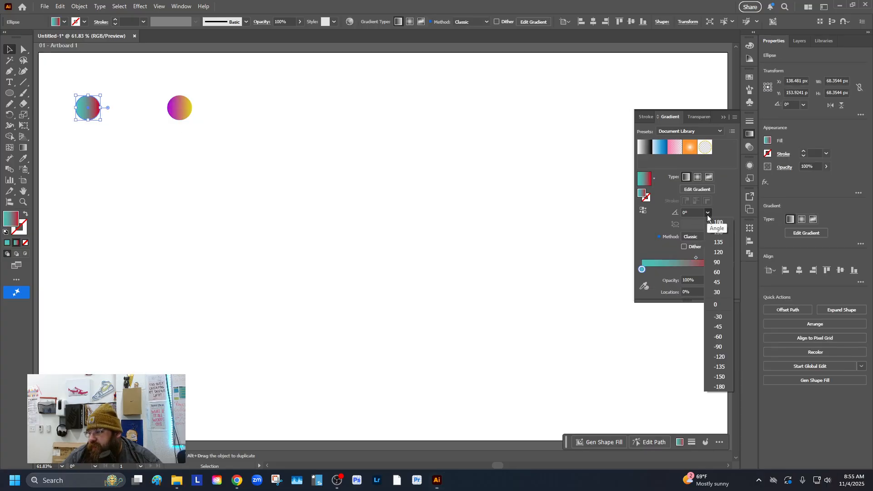
{"action": "left_click", "coordinate": [725, 271]}
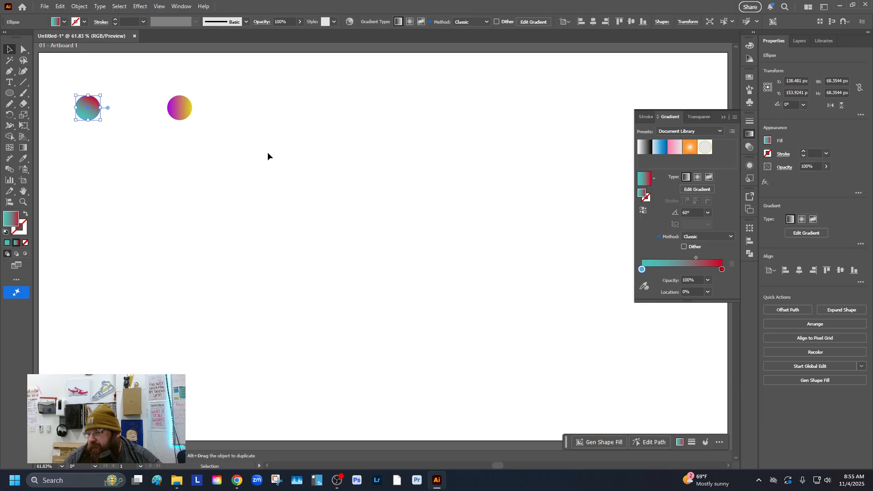
Step: Set the right circle's gradient angle to -135°
{"action": "left_click", "coordinate": [179, 111]}
{"action": "left_click", "coordinate": [707, 213]}
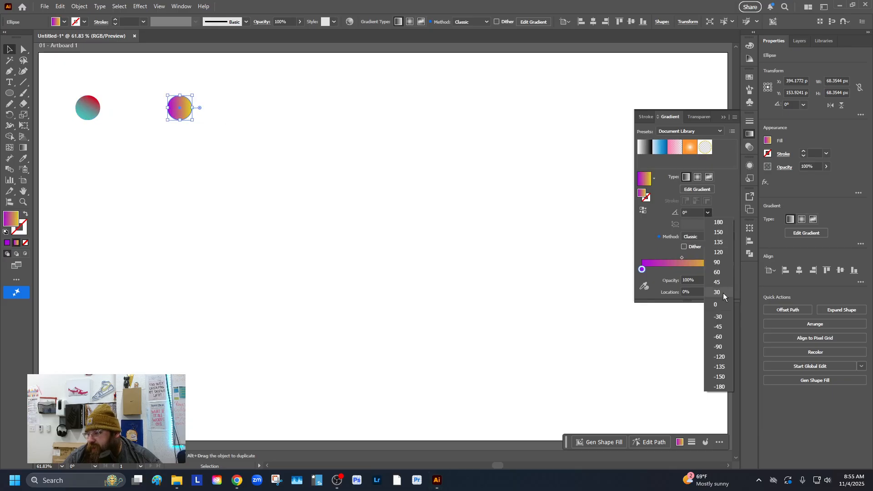
{"action": "left_click", "coordinate": [725, 366]}
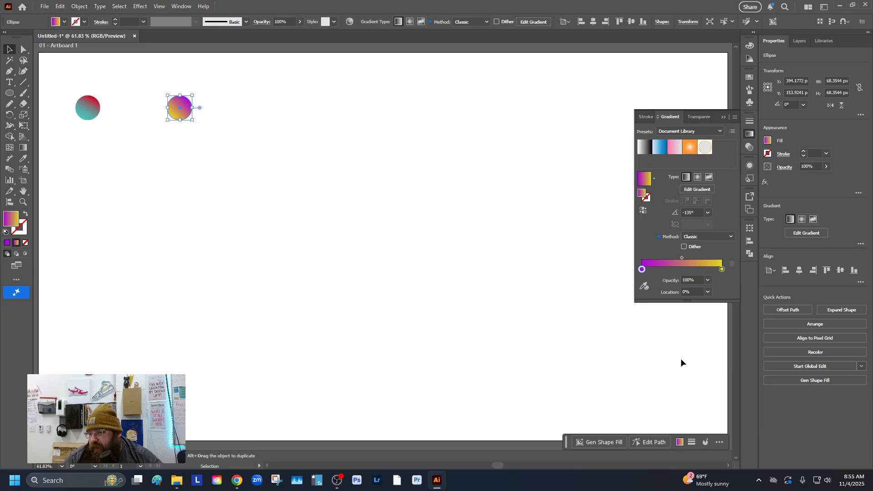
Step: Select both circles and collapse the Gradient panel
{"action": "left_click", "coordinate": [342, 201]}
{"action": "left_click_drag", "start_coordinate": [53, 88], "coordinate": [254, 136]}
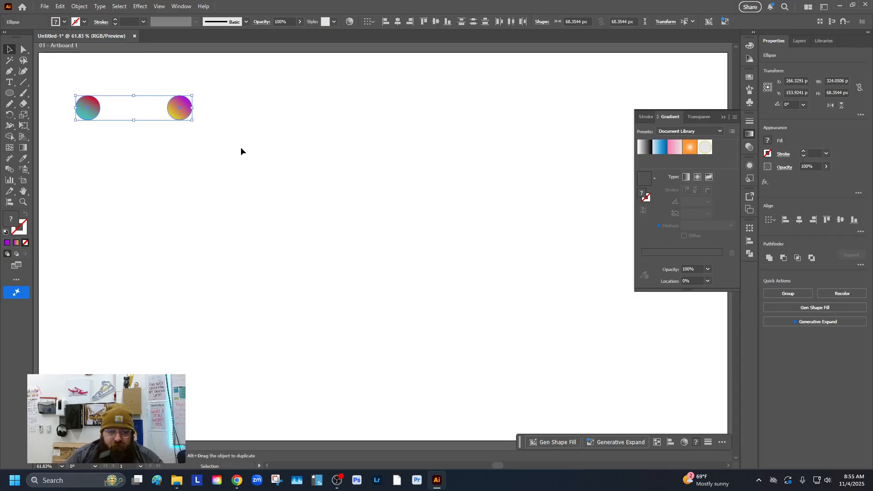
{"action": "left_click", "coordinate": [723, 117]}
Step: Set the blend options to Specified Steps with 500 steps
{"action": "left_click", "coordinate": [79, 7]}
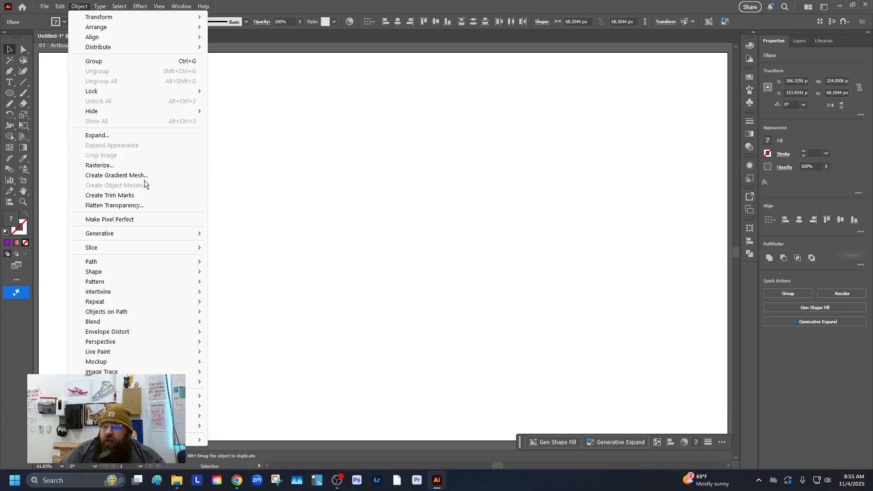
{"action": "mouse_move", "coordinate": [156, 321]}
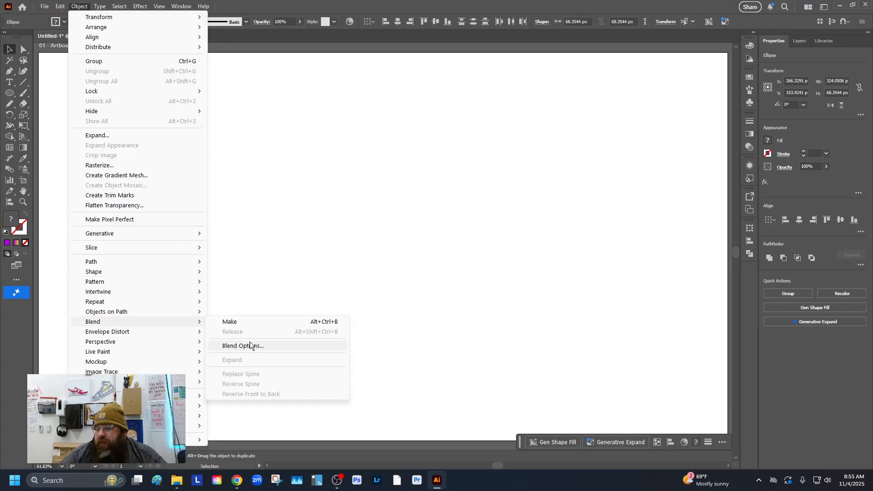
{"action": "left_click", "coordinate": [273, 344]}
{"action": "left_click", "coordinate": [610, 130]}
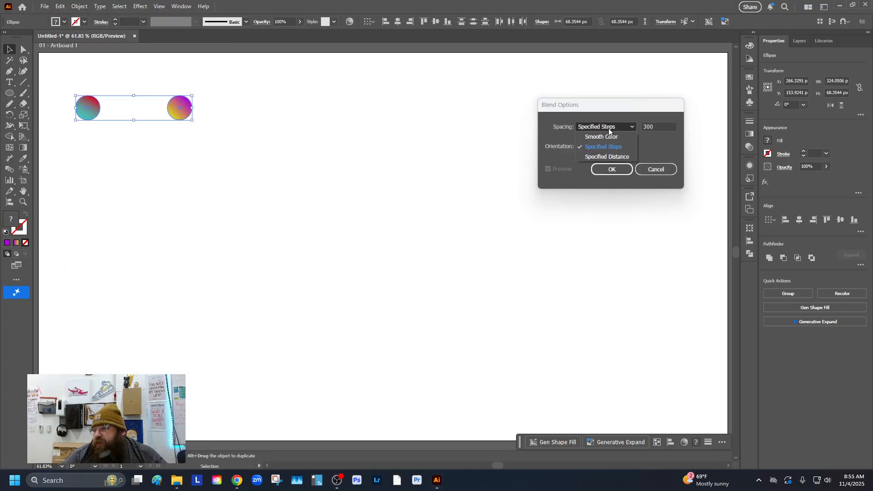
{"action": "left_click", "coordinate": [608, 133]}
{"action": "left_click", "coordinate": [608, 130]}
{"action": "left_click", "coordinate": [604, 135]}
{"action": "left_click", "coordinate": [609, 130]}
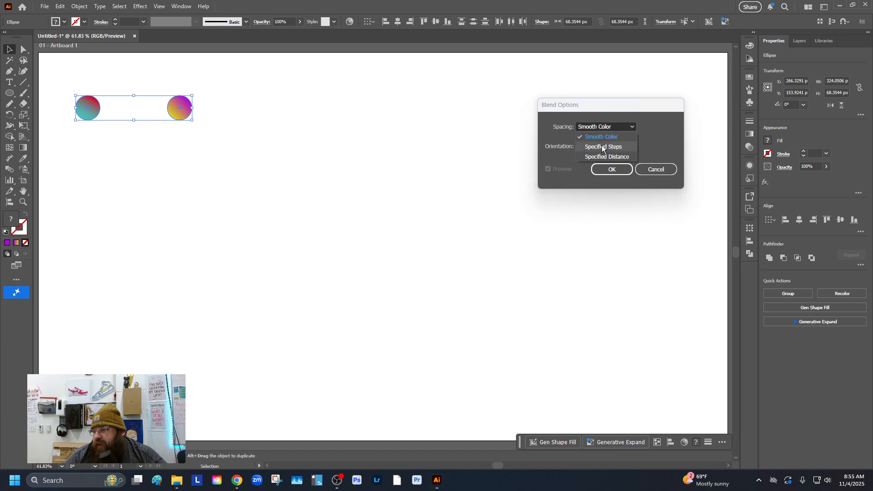
{"action": "left_click", "coordinate": [591, 144]}
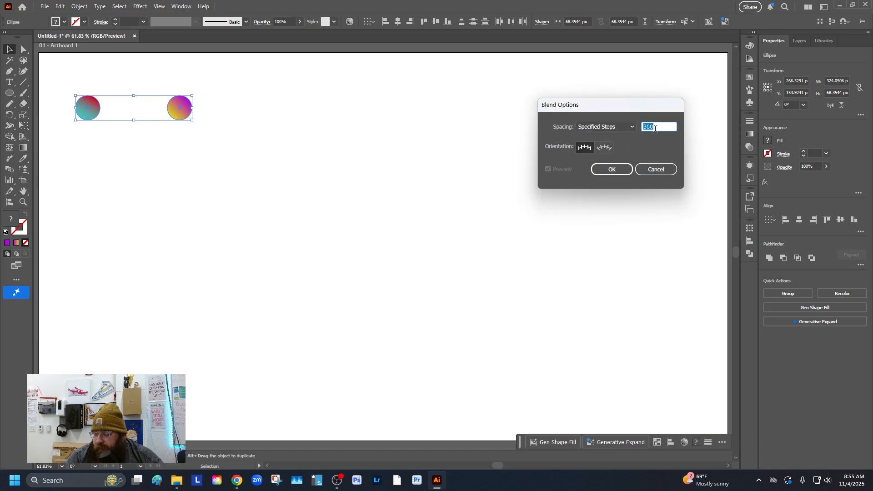
{"action": "type", "text": "5"}
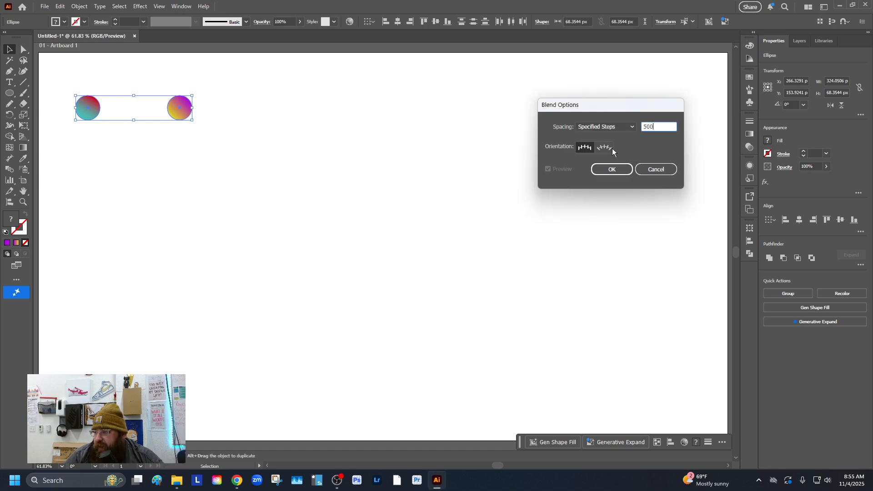
{"action": "left_click", "coordinate": [621, 167]}
Step: Select both circles and make a blend between them
{"action": "left_click_drag", "start_coordinate": [70, 80], "coordinate": [246, 150]}
{"action": "key", "text": "ctrl+alt"}
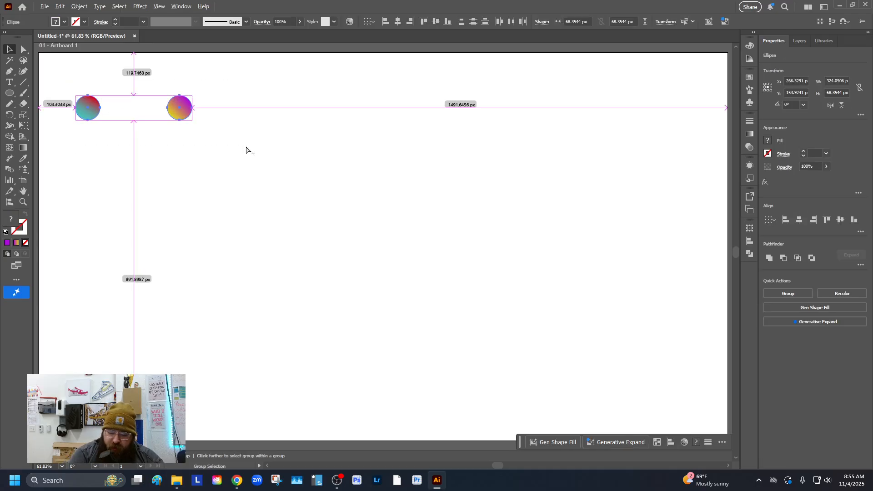
{"action": "key", "text": "ctrl+alt+b"}
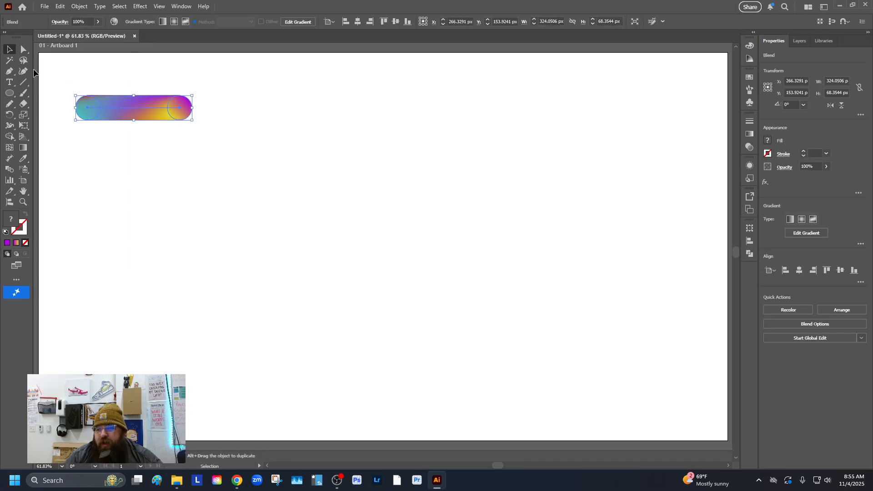
{"action": "left_click", "coordinate": [105, 71]}
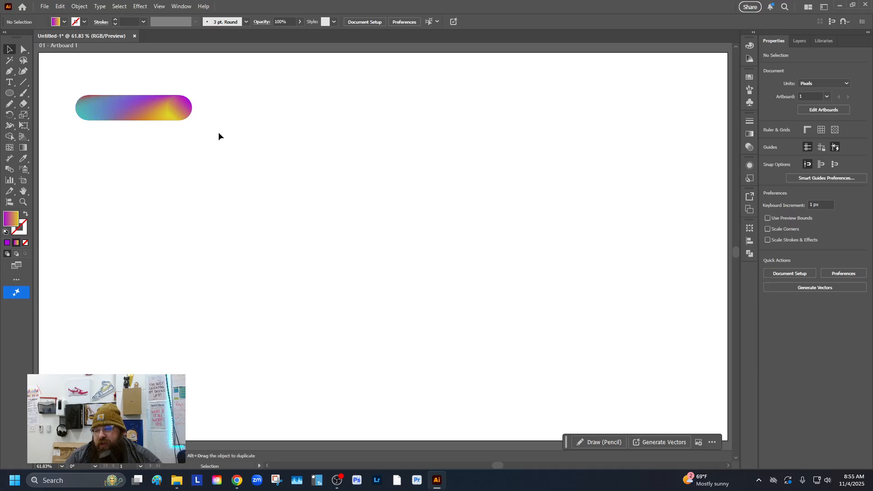
Step: Scale the blend smaller and move it toward the artboard's upper-left corner
{"action": "left_click_drag", "start_coordinate": [74, 80], "coordinate": [123, 80]}
{"action": "key", "text": "super"}
{"action": "left_click", "coordinate": [125, 91]}
{"action": "left_click", "coordinate": [120, 88]}
{"action": "left_click", "coordinate": [191, 119]}
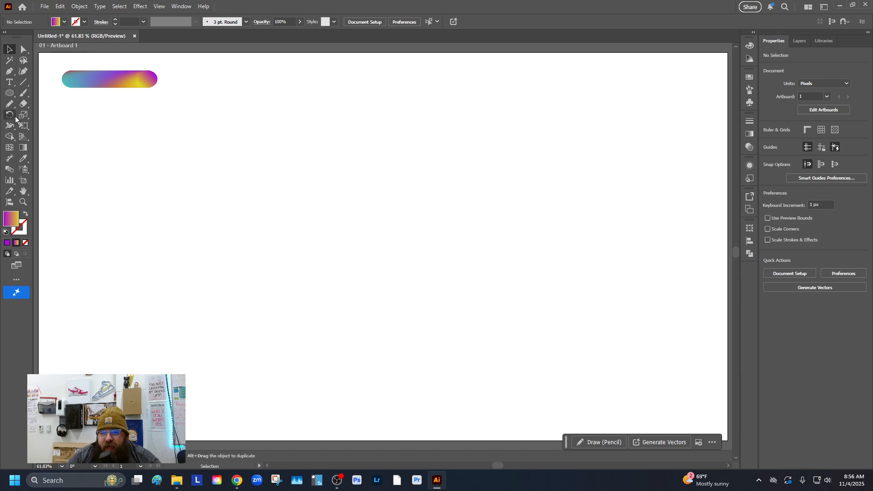
Step: Switch to the Pencil tool, open its tool options and confirm them
{"action": "left_click", "coordinate": [11, 104]}
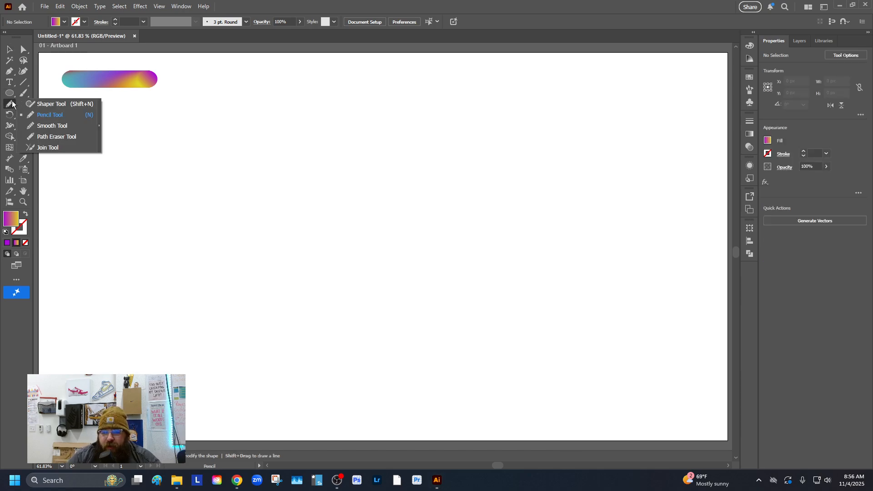
{"action": "left_click", "coordinate": [58, 116]}
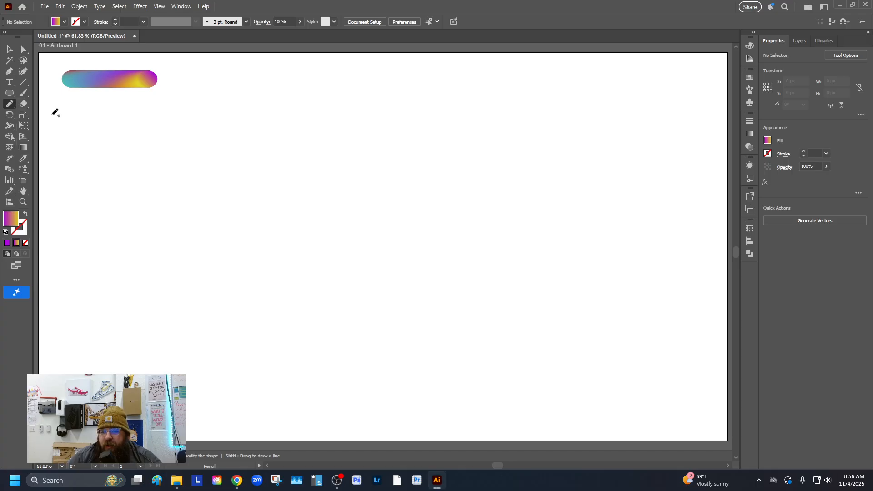
{"action": "double_click", "coordinate": [11, 107]}
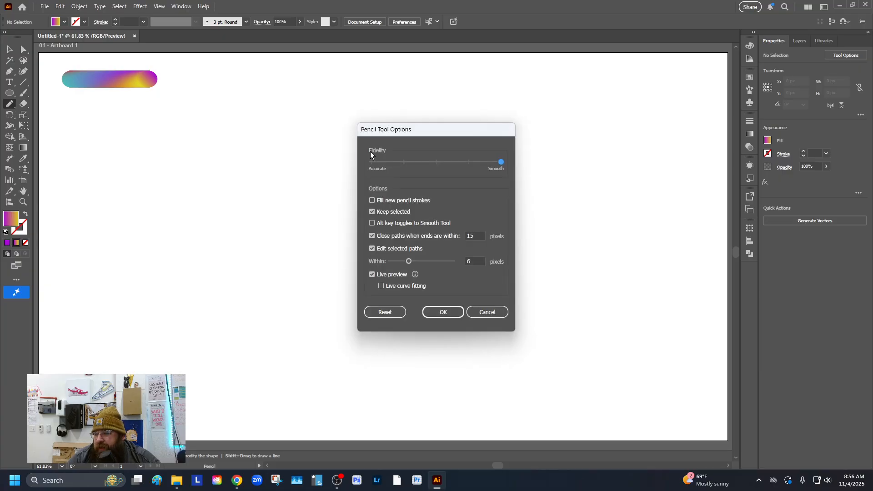
{"action": "left_click", "coordinate": [443, 313]}
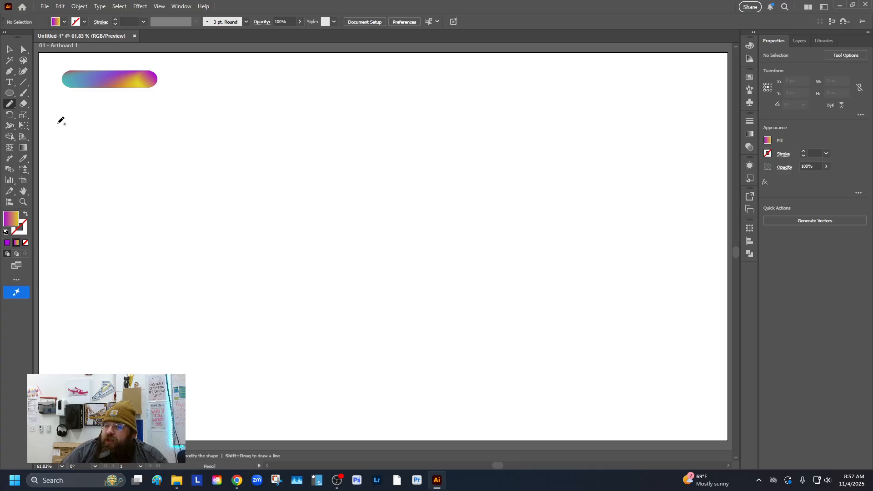
Step: Write the word hello with the Pencil tool and undo it
{"action": "mouse_move", "coordinate": [52, 132]}
{"action": "left_mouse_down"}
{"action": "mouse_move", "coordinate": [80, 109]}
{"action": "mouse_move", "coordinate": [56, 179]}
{"action": "mouse_move", "coordinate": [73, 149]}
{"action": "mouse_move", "coordinate": [79, 178]}
{"action": "mouse_move", "coordinate": [124, 171]}
{"action": "mouse_move", "coordinate": [109, 170]}
{"action": "mouse_move", "coordinate": [146, 182]}
{"action": "mouse_move", "coordinate": [197, 128]}
{"action": "mouse_move", "coordinate": [162, 160]}
{"action": "mouse_move", "coordinate": [202, 186]}
{"action": "mouse_move", "coordinate": [245, 142]}
{"action": "mouse_move", "coordinate": [217, 159]}
{"action": "mouse_move", "coordinate": [222, 188]}
{"action": "mouse_move", "coordinate": [278, 167]}
{"action": "mouse_move", "coordinate": [245, 172]}
{"action": "mouse_move", "coordinate": [288, 183]}
{"action": "mouse_move", "coordinate": [276, 164]}
{"action": "left_mouse_up"}
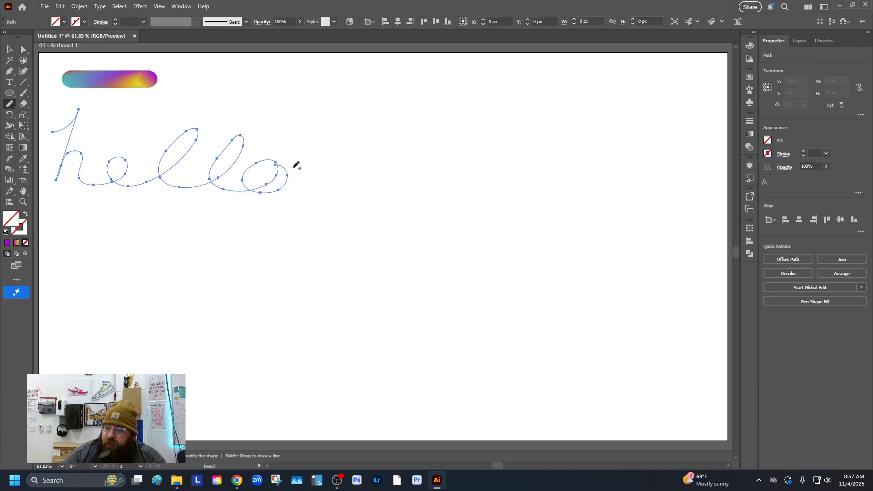
{"action": "key", "text": "ctrl+z"}
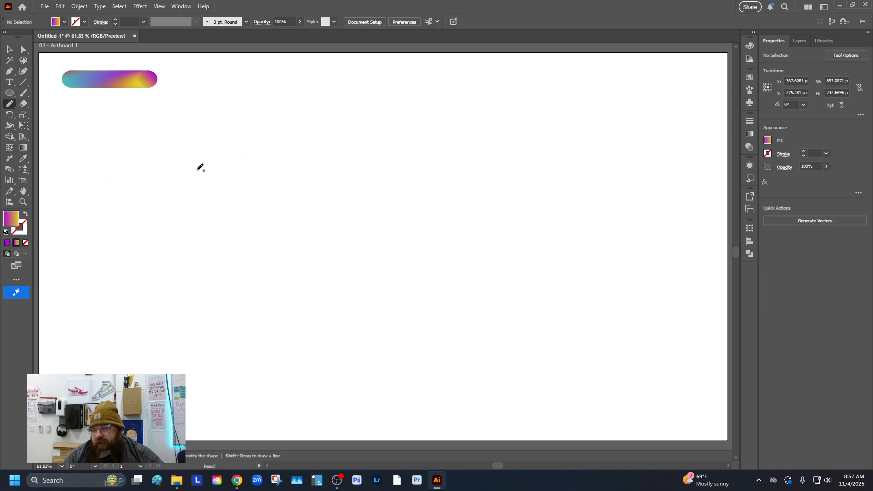
Step: Write the word hello again as one Pencil path about 700 × 210 px and open its stroke color
{"action": "mouse_move", "coordinate": [62, 144]}
{"action": "left_mouse_down"}
{"action": "mouse_move", "coordinate": [84, 125]}
{"action": "mouse_move", "coordinate": [62, 182]}
{"action": "mouse_move", "coordinate": [90, 165]}
{"action": "mouse_move", "coordinate": [118, 185]}
{"action": "mouse_move", "coordinate": [173, 178]}
{"action": "mouse_move", "coordinate": [174, 168]}
{"action": "mouse_move", "coordinate": [199, 196]}
{"action": "mouse_move", "coordinate": [236, 158]}
{"action": "mouse_move", "coordinate": [222, 194]}
{"action": "mouse_move", "coordinate": [279, 179]}
{"action": "mouse_move", "coordinate": [255, 181]}
{"action": "mouse_move", "coordinate": [287, 182]}
{"action": "mouse_move", "coordinate": [275, 171]}
{"action": "mouse_move", "coordinate": [313, 170]}
{"action": "left_mouse_up"}
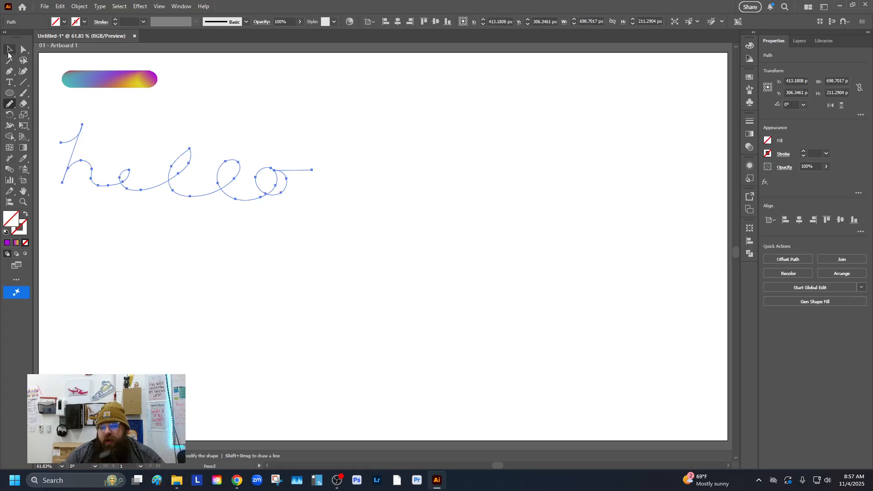
{"action": "left_click", "coordinate": [23, 231]}
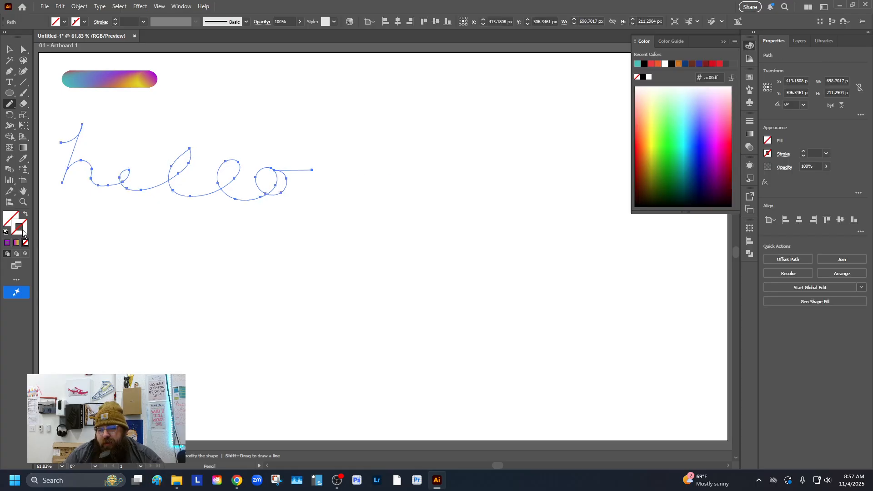
{"action": "double_click", "coordinate": [23, 231]}
{"action": "type", "text": "ffffff"}
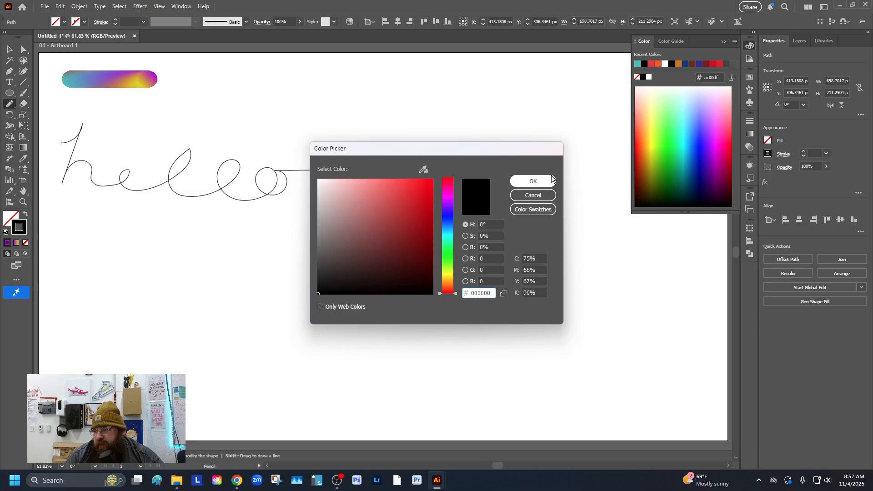
{"action": "left_click", "coordinate": [533, 181]}
Step: Switch to the Selection tool and set the hello path's stroke color to 0c0c0c
{"action": "key", "text": "v"}
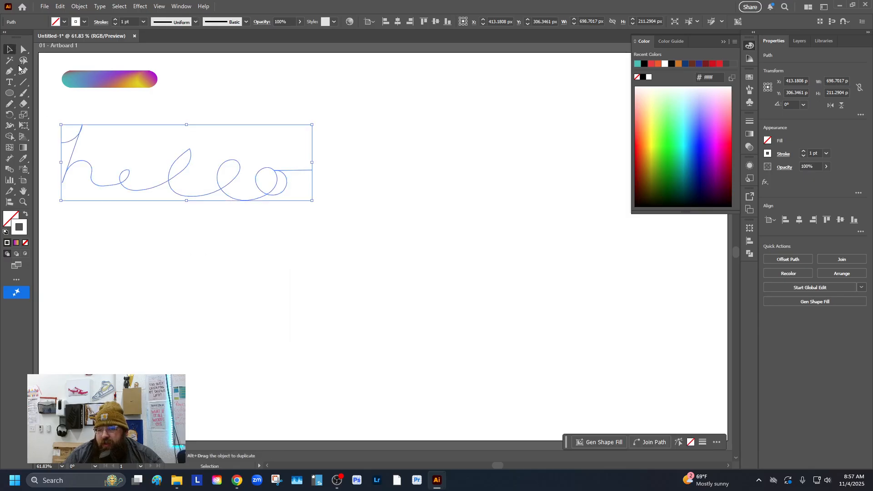
{"action": "left_click", "coordinate": [174, 243]}
{"action": "left_click", "coordinate": [150, 190]}
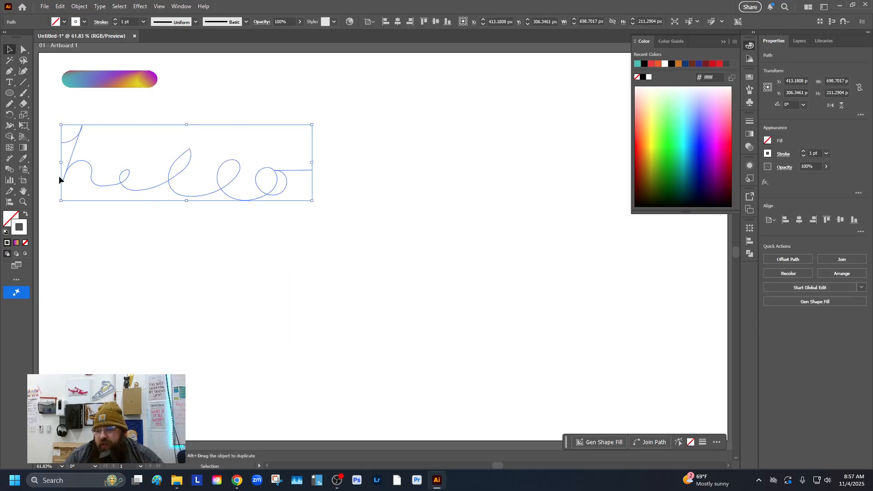
{"action": "double_click", "coordinate": [15, 228]}
{"action": "type", "text": "0c0c0c"}
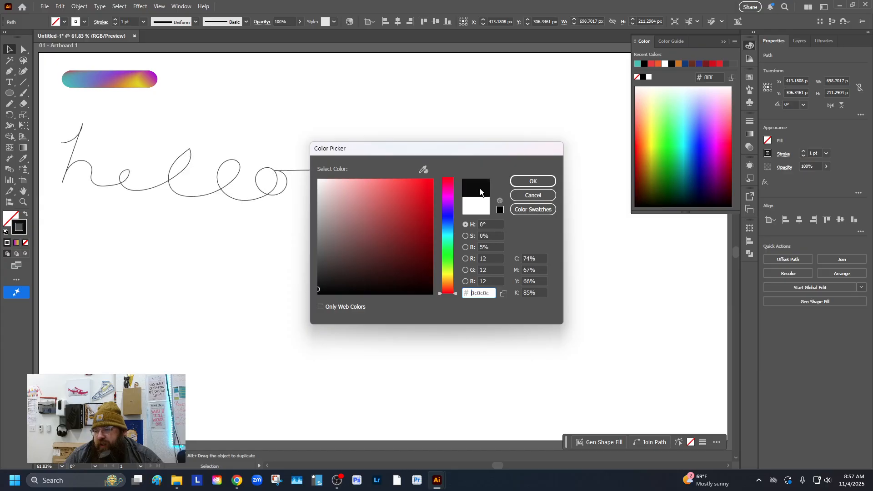
{"action": "left_click", "coordinate": [528, 181]}
Step: Rotate the hello path about 4° and nudge it upward
{"action": "left_click", "coordinate": [154, 219]}
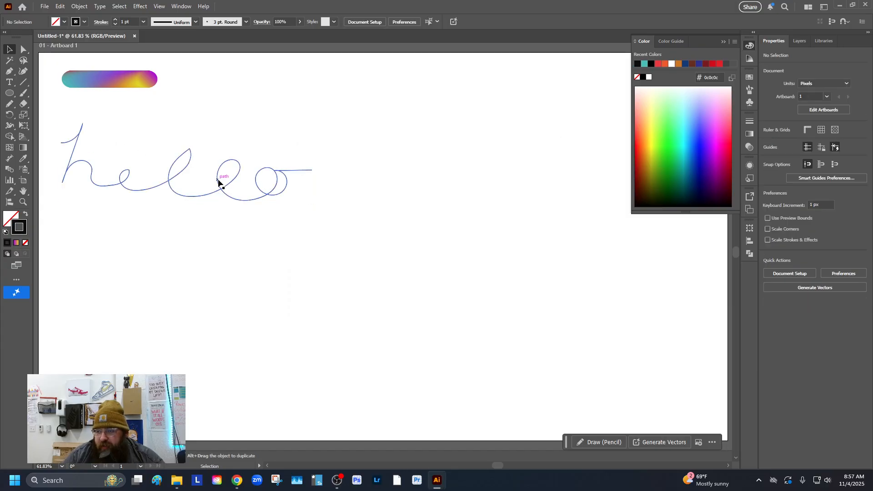
{"action": "left_click", "coordinate": [226, 187]}
{"action": "left_click_drag", "start_coordinate": [317, 122], "coordinate": [312, 110]}
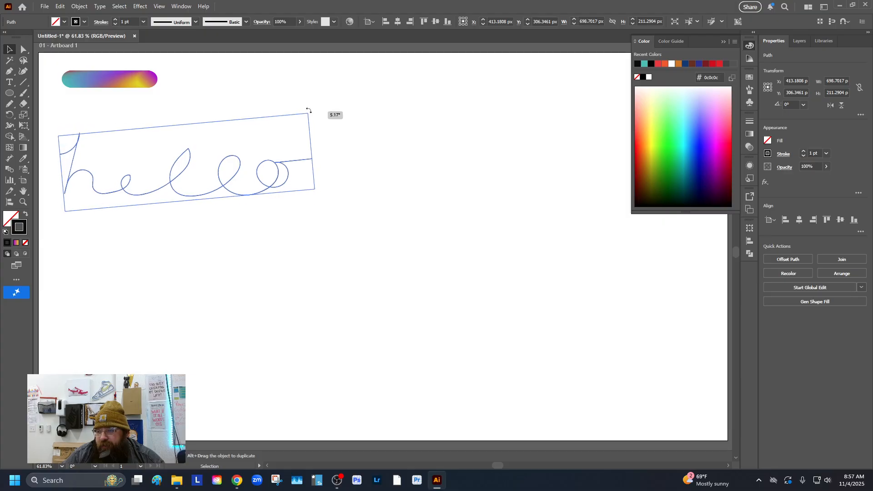
{"action": "left_click_drag", "start_coordinate": [225, 186], "coordinate": [228, 173]}
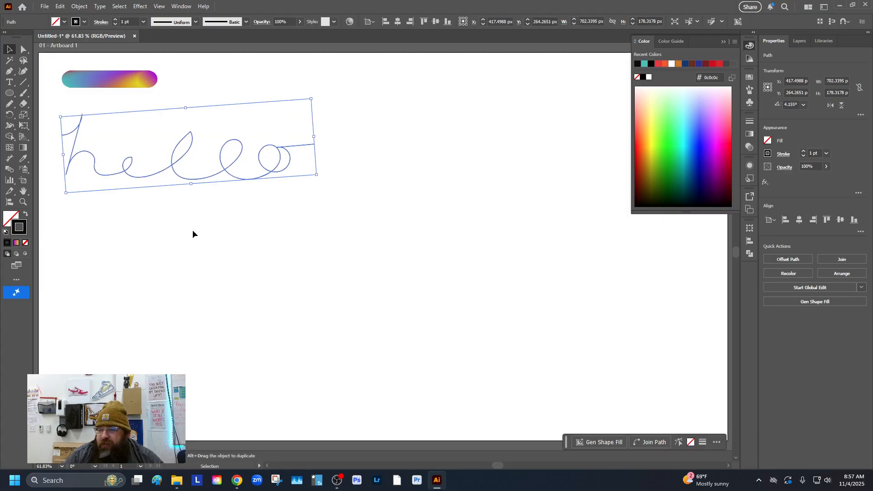
Step: Select the blend and the hello path together and replace the blend's spine with the path
{"action": "left_click", "coordinate": [288, 218]}
{"action": "left_click_drag", "start_coordinate": [72, 58], "coordinate": [246, 225]}
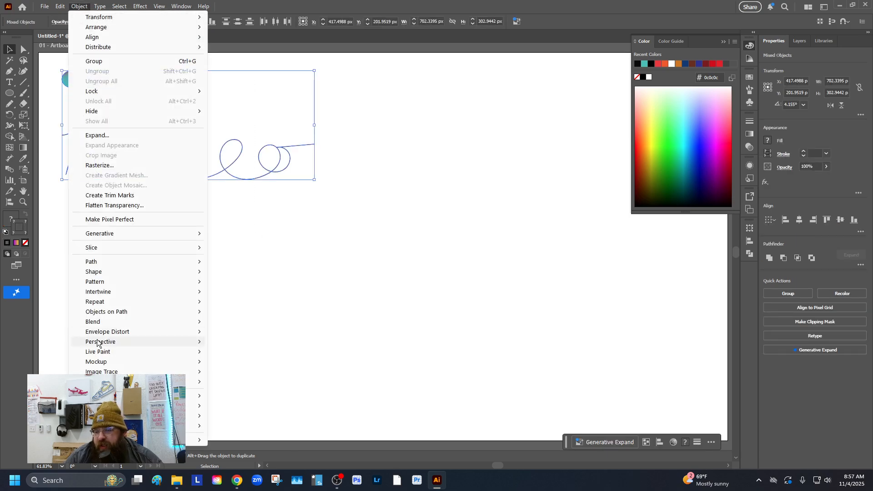
{"action": "mouse_move", "coordinate": [121, 325]}
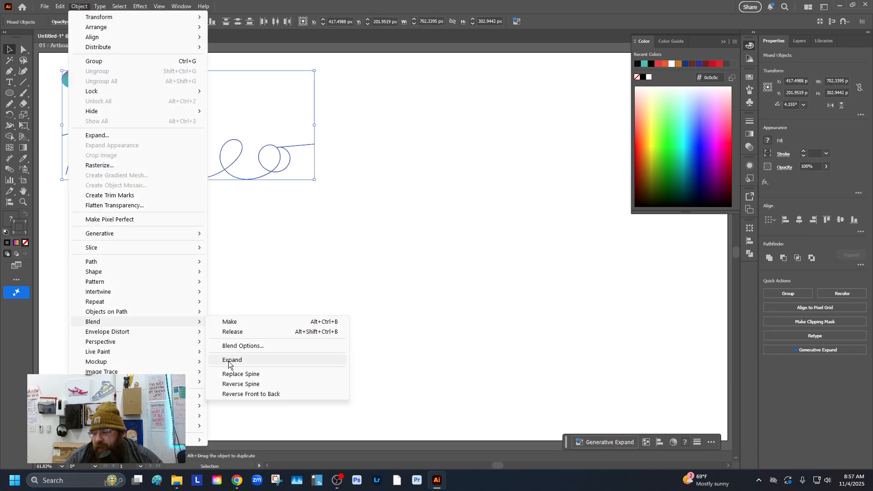
{"action": "left_click", "coordinate": [264, 374]}
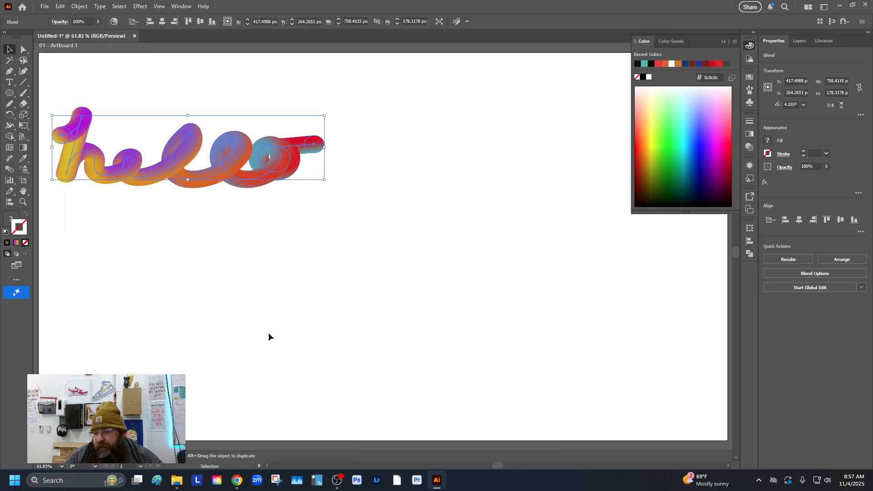
Step: Enlarge the hello blend to about 1047 × 352 px and move it right on the artboard
{"action": "left_click", "coordinate": [131, 91]}
{"action": "left_click", "coordinate": [239, 173]}
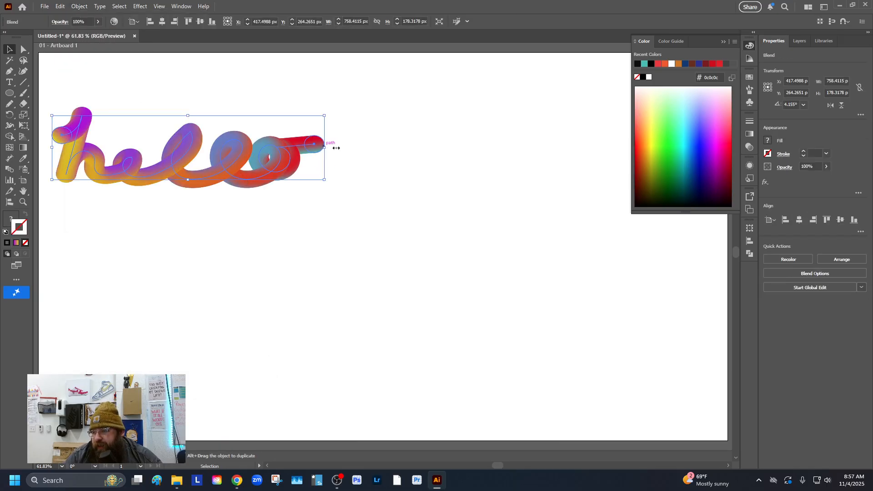
{"action": "left_click_drag", "start_coordinate": [336, 148], "coordinate": [387, 147]}
{"action": "left_click_drag", "start_coordinate": [187, 117], "coordinate": [185, 84]}
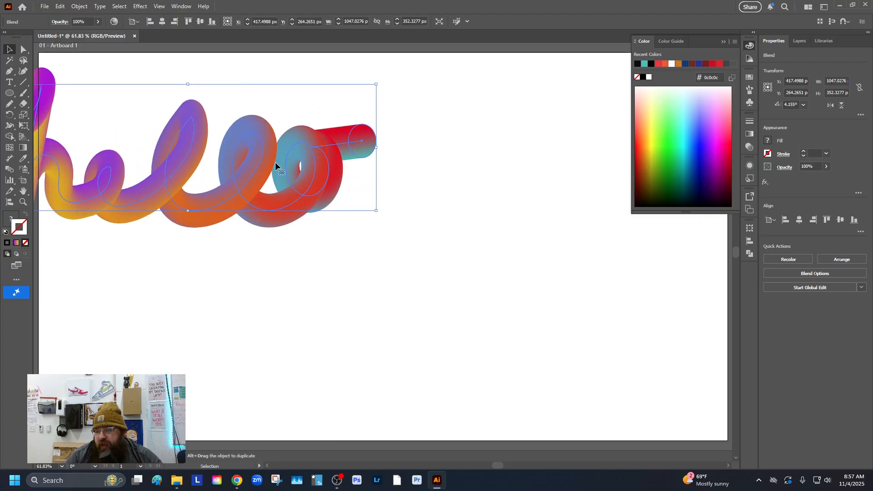
{"action": "left_click_drag", "start_coordinate": [275, 164], "coordinate": [369, 173]}
{"action": "left_click", "coordinate": [350, 361]}
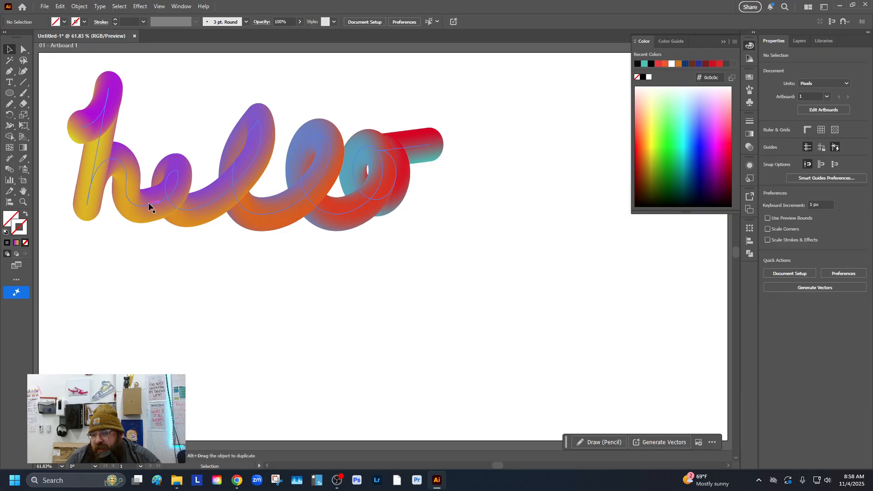
Step: Zoom in closely on the blend's letter h to inspect the smoothness of its steps
{"action": "left_click", "coordinate": [95, 171]}
{"action": "key", "text": "z"}
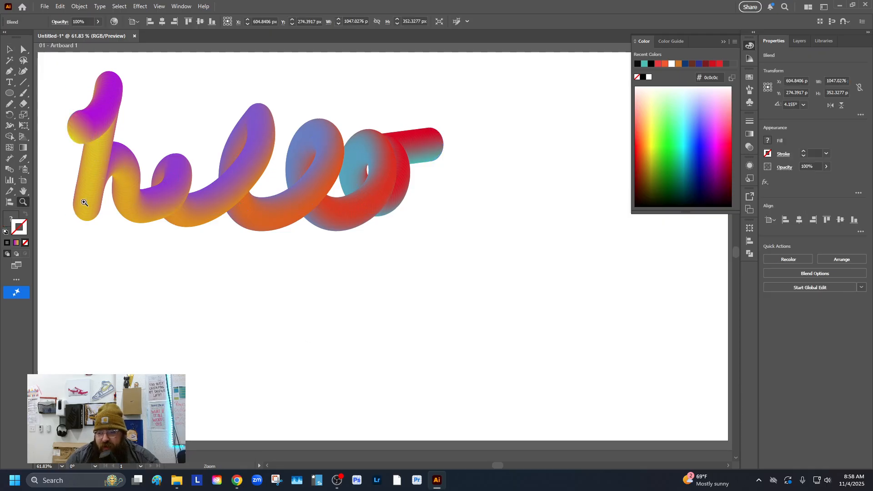
{"action": "left_click", "coordinate": [83, 202]}
{"action": "left_click", "coordinate": [399, 216]}
{"action": "left_click", "coordinate": [415, 222]}
{"action": "left_click", "coordinate": [415, 250]}
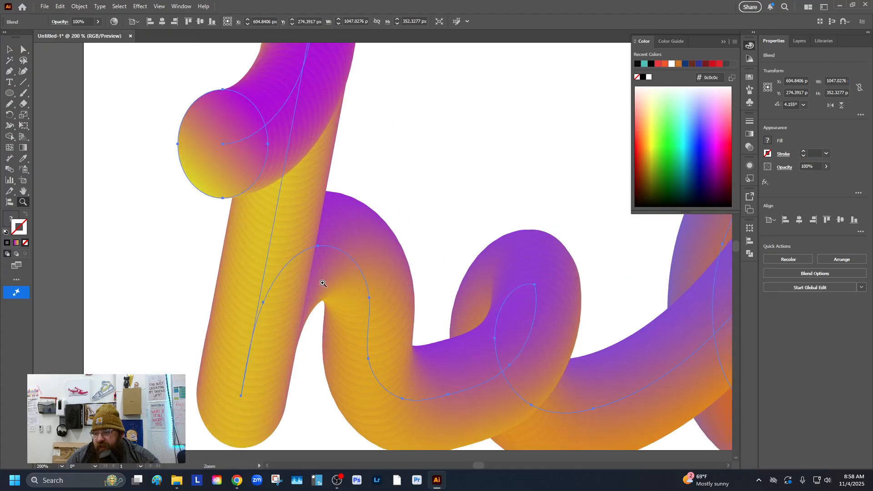
{"action": "left_click", "coordinate": [332, 247]}
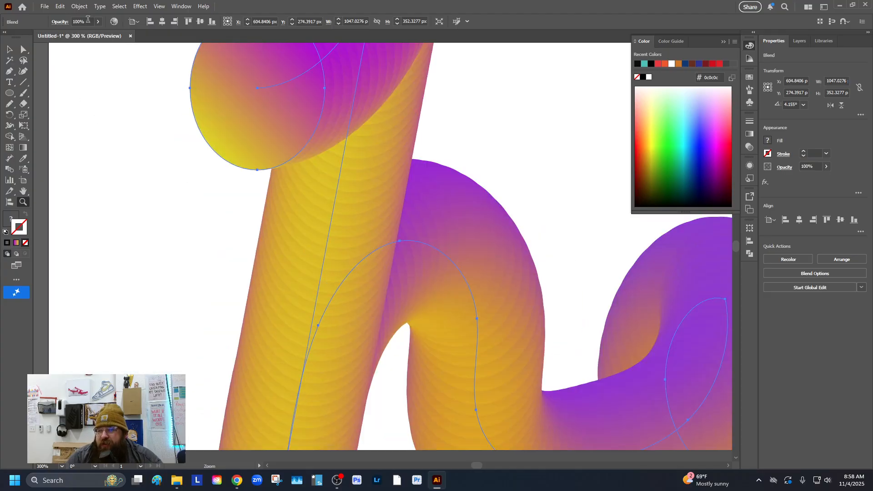
Step: Try 750 steps in Blend Options and compare the Align to Path and Align to Page orientations
{"action": "left_click", "coordinate": [80, 6]}
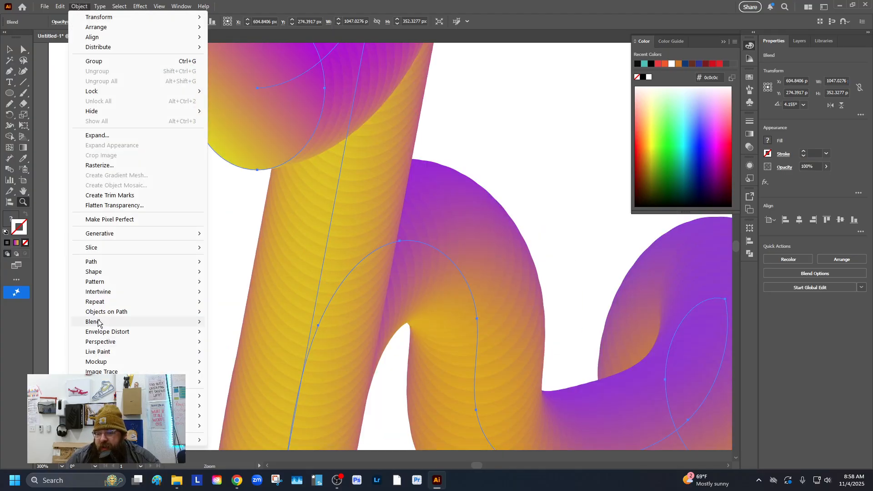
{"action": "mouse_move", "coordinate": [99, 323]}
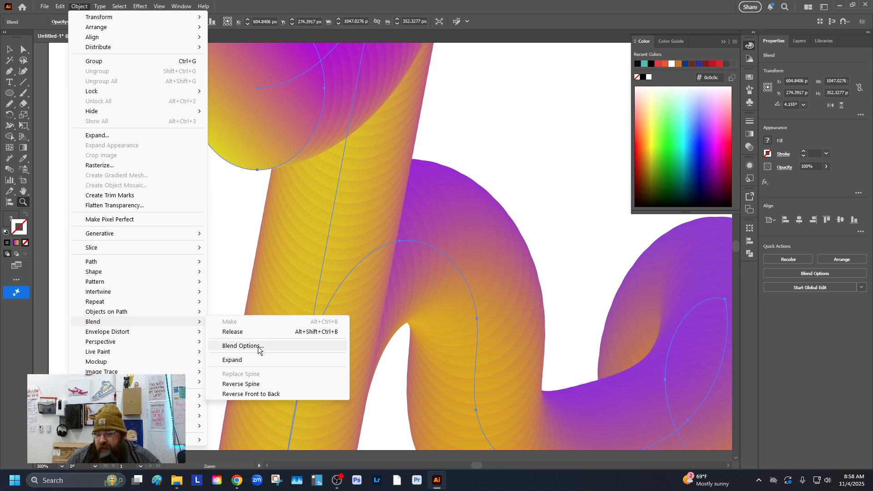
{"action": "left_click", "coordinate": [258, 346]}
{"action": "left_click", "coordinate": [668, 126]}
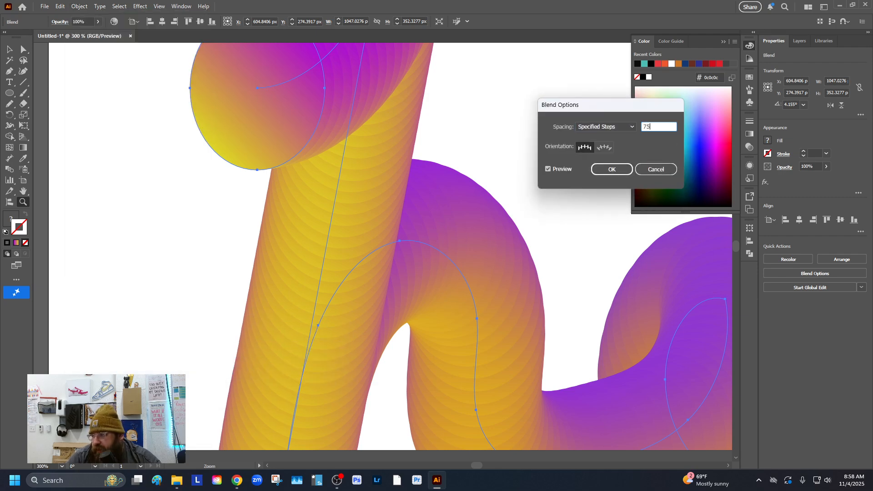
{"action": "left_click", "coordinate": [604, 147]}
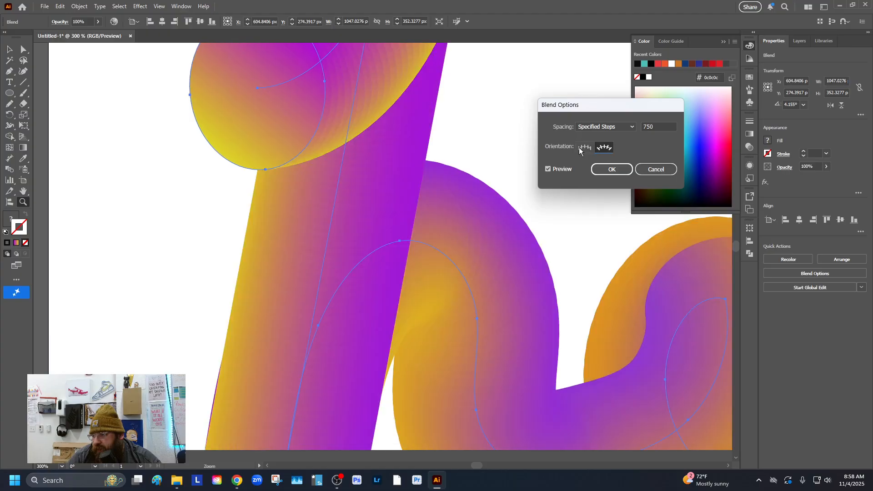
{"action": "left_click", "coordinate": [585, 147]}
{"action": "left_click", "coordinate": [604, 147]}
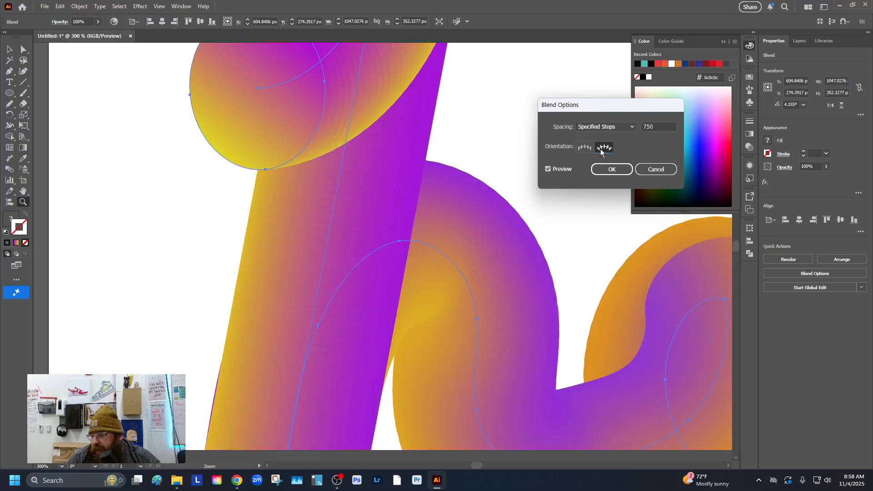
{"action": "left_click", "coordinate": [583, 148]}
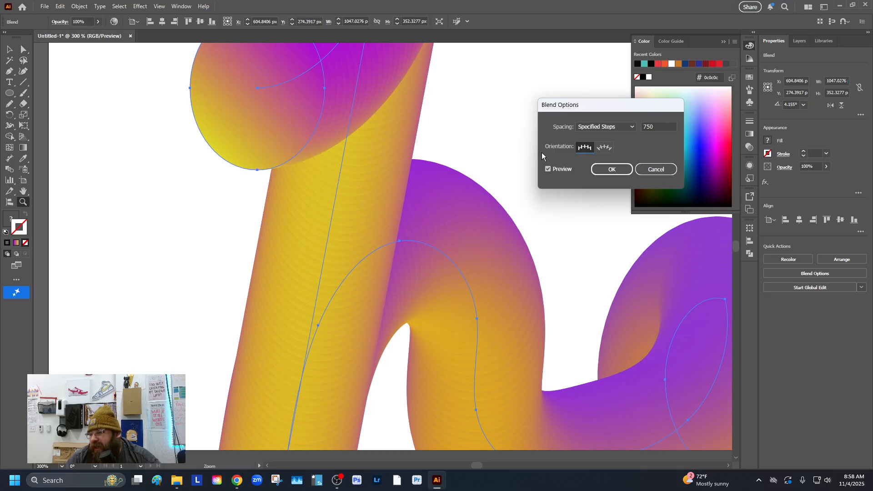
Step: Set the blend to 1000 specified steps with Align to Page orientation and apply it
{"action": "left_click", "coordinate": [663, 123]}
{"action": "type", "text": "100"}
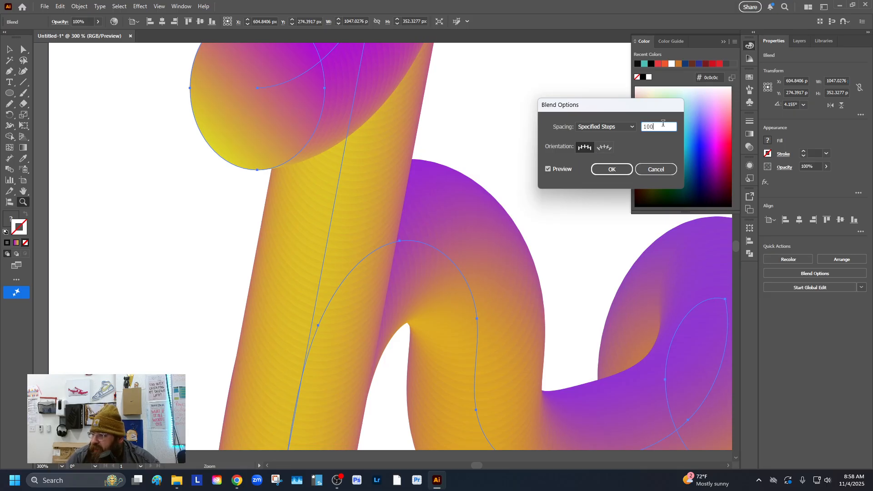
{"action": "left_click", "coordinate": [599, 150]}
{"action": "left_click", "coordinate": [592, 150]}
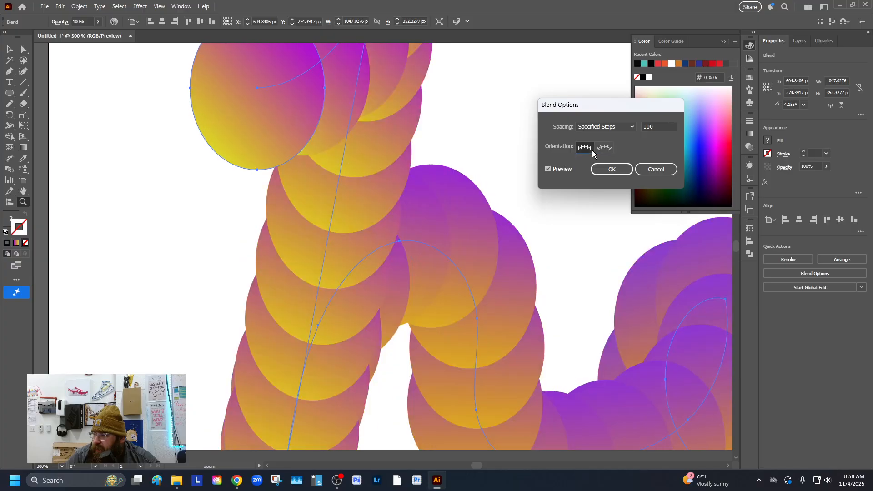
{"action": "left_click", "coordinate": [663, 128]}
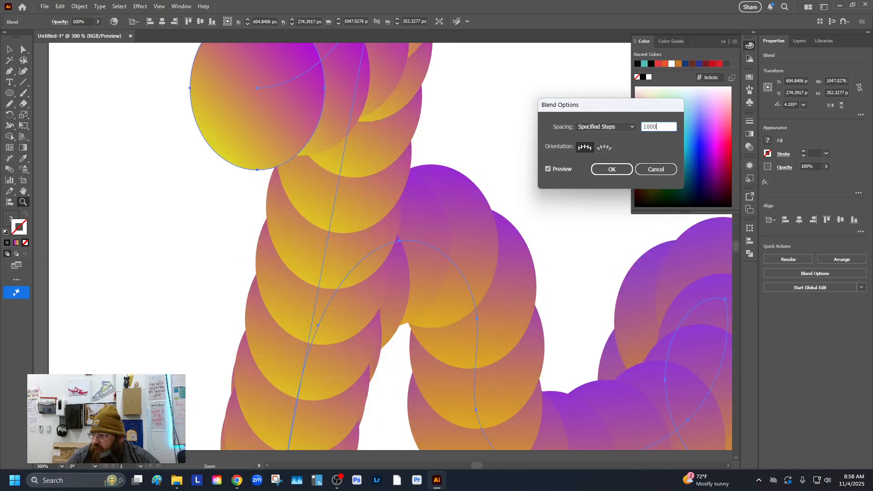
{"action": "left_click", "coordinate": [596, 150]}
{"action": "left_click", "coordinate": [585, 148]}
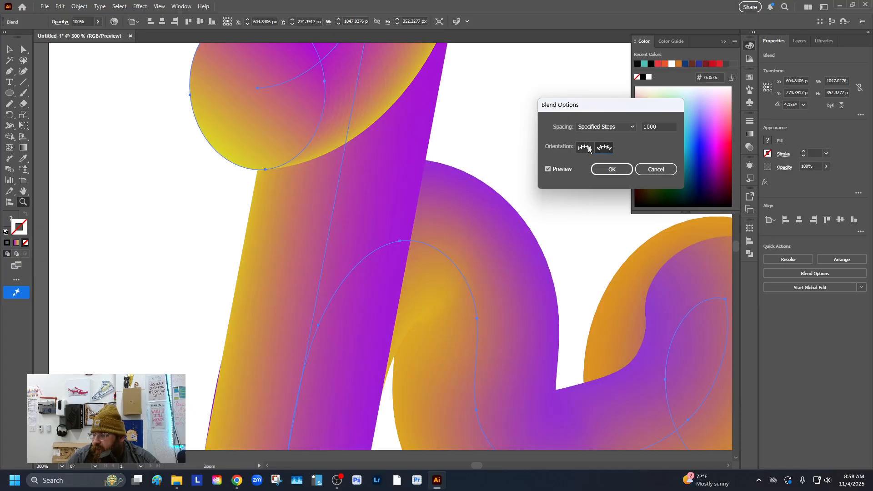
{"action": "left_click", "coordinate": [612, 169]}
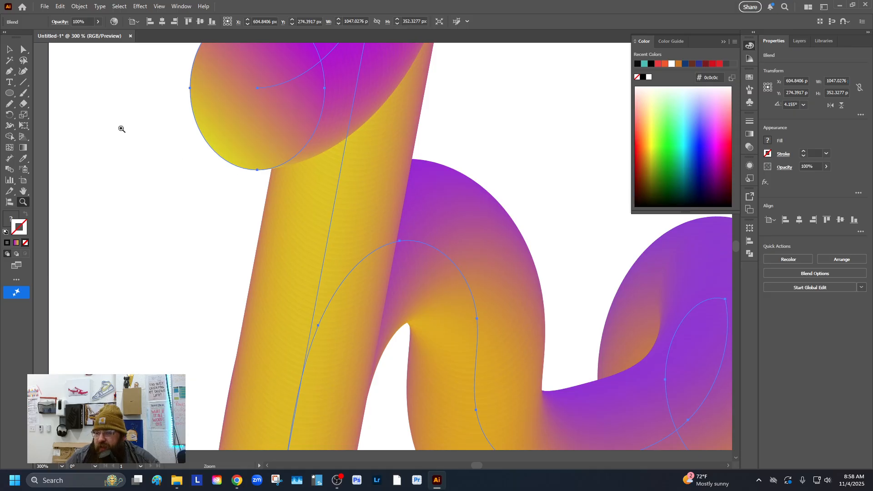
Step: Enlarge the hello blend and move it toward the middle of the artboard
{"action": "left_click", "coordinate": [155, 133]}
{"action": "left_click", "coordinate": [9, 50]}
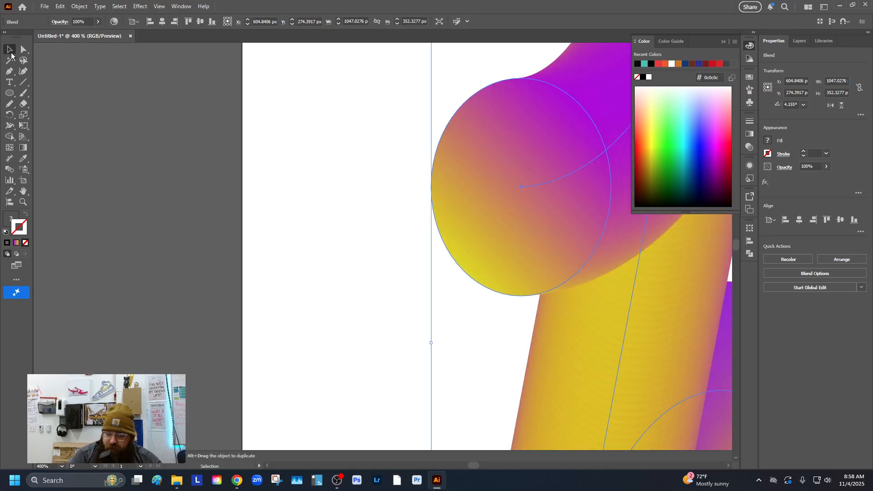
{"action": "key", "text": "ctrl+0"}
{"action": "left_click", "coordinate": [142, 73]}
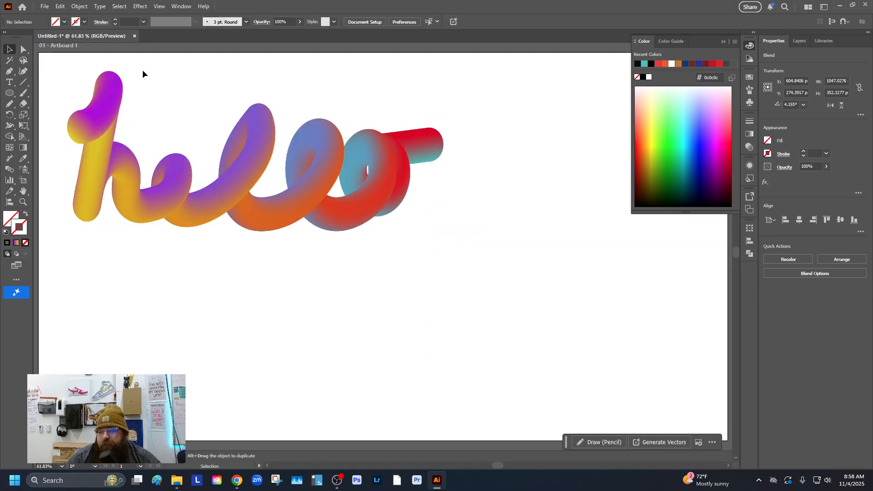
{"action": "left_click", "coordinate": [431, 134]}
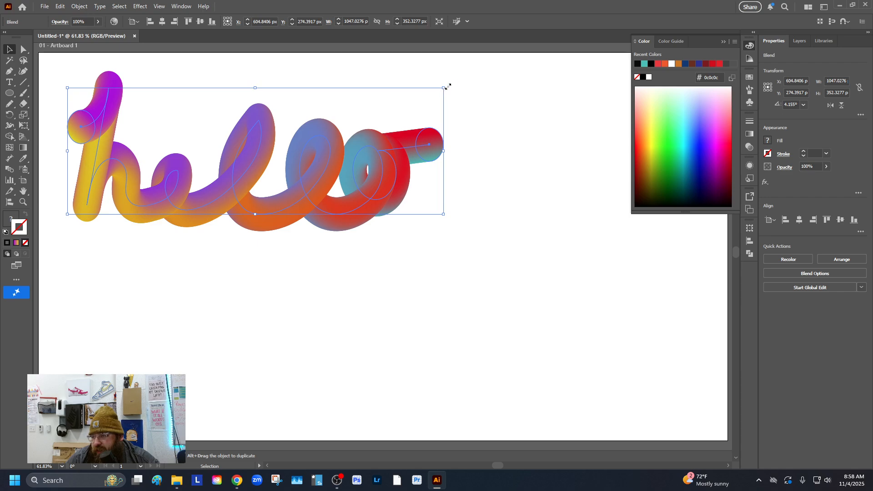
{"action": "left_click_drag", "start_coordinate": [448, 86], "coordinate": [491, 67]}
{"action": "left_click_drag", "start_coordinate": [354, 204], "coordinate": [449, 262]}
{"action": "left_click", "coordinate": [608, 306]}
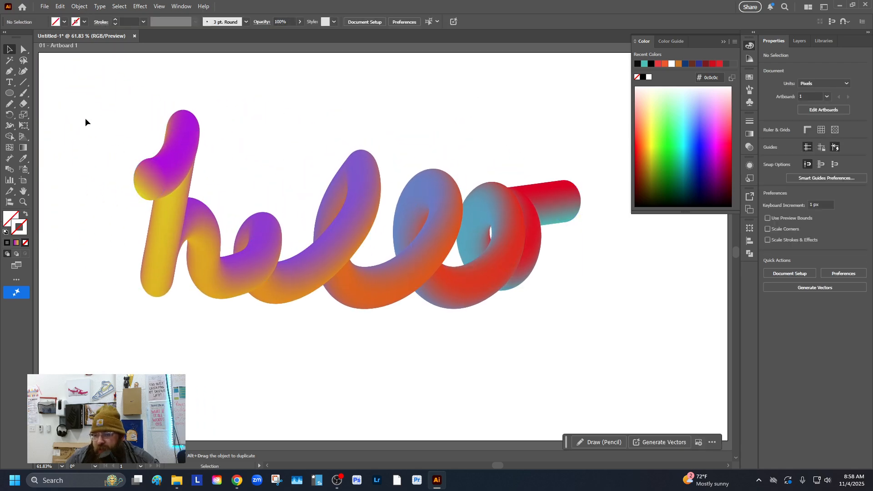
Step: Select the blend's starting circle on the h and recolor its gradient stops to orange df6300 and green 00ff02
{"action": "key", "text": "a"}
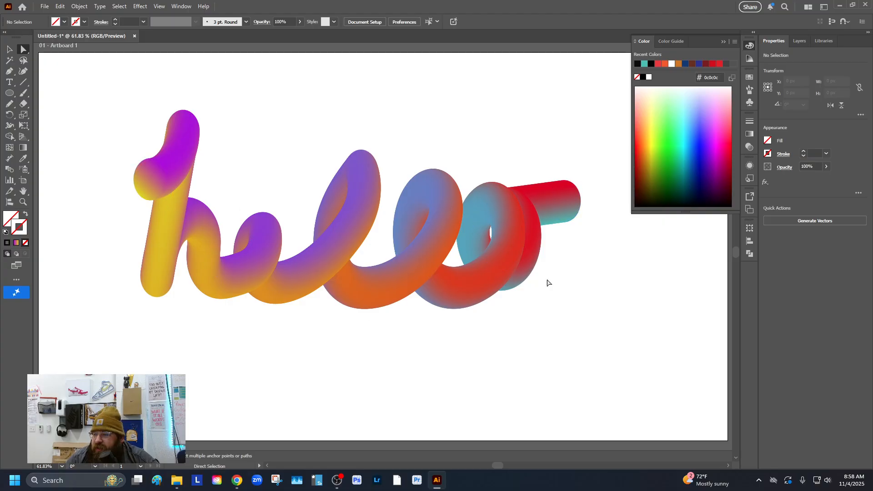
{"action": "left_click", "coordinate": [146, 190]}
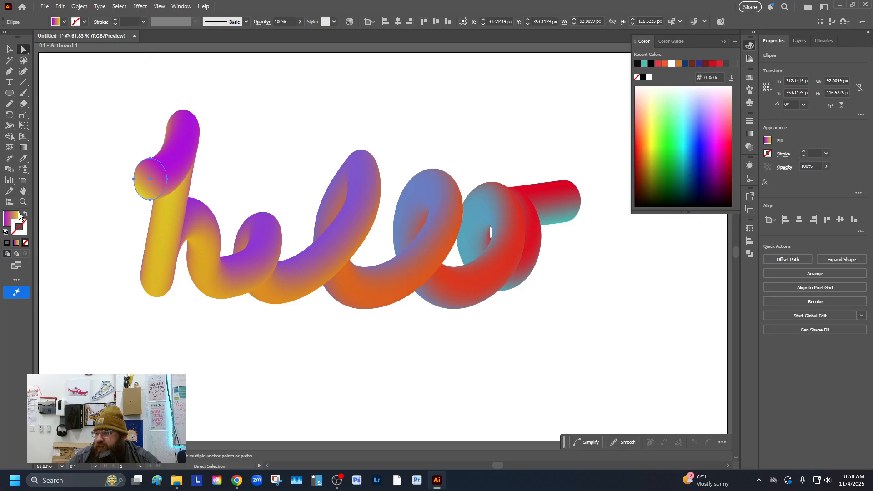
{"action": "left_click", "coordinate": [572, 207]}
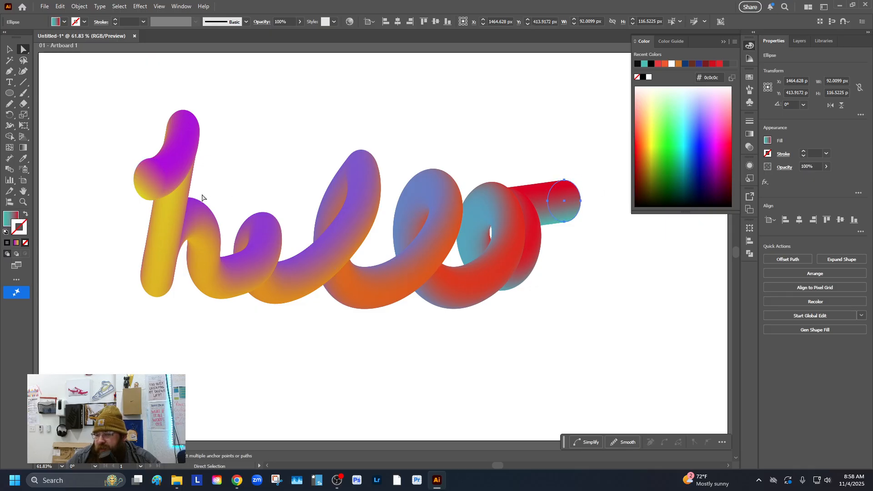
{"action": "left_click", "coordinate": [150, 193]}
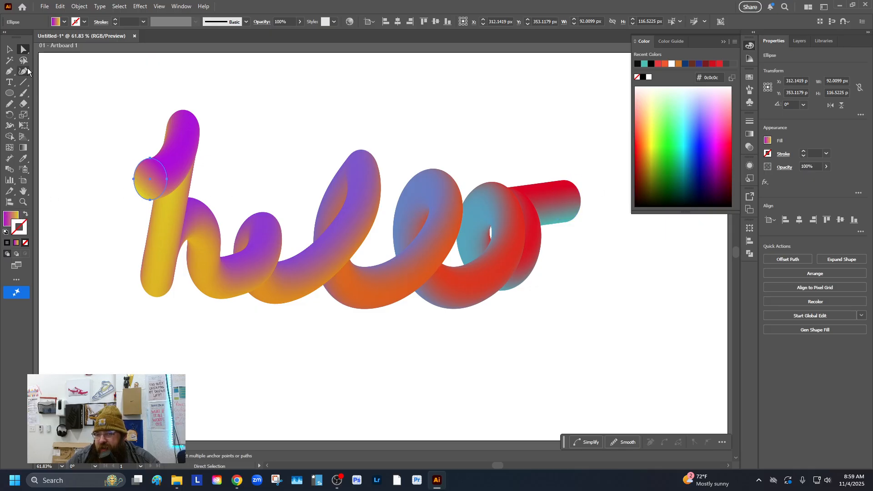
{"action": "left_click", "coordinate": [724, 42]}
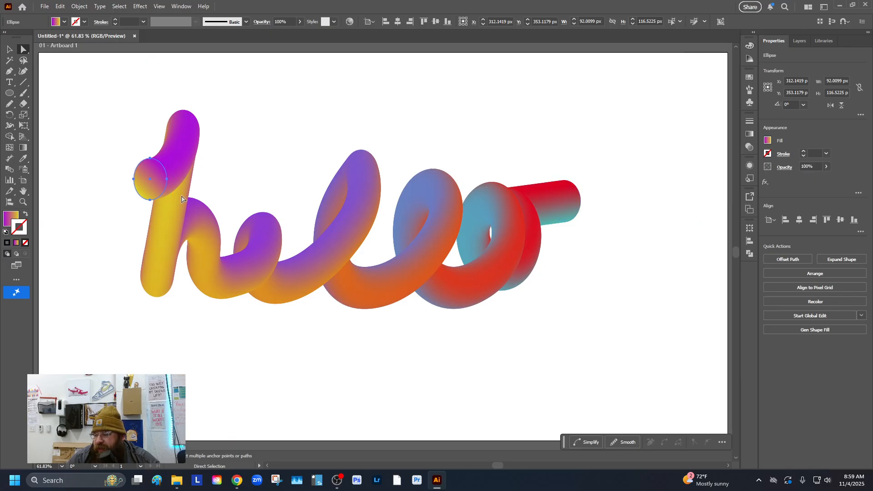
{"action": "left_click", "coordinate": [749, 135]}
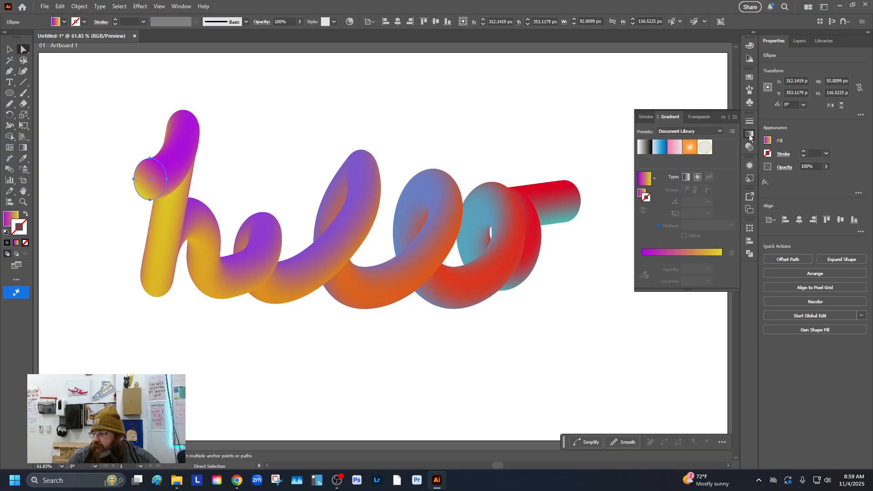
{"action": "left_click", "coordinate": [646, 181]}
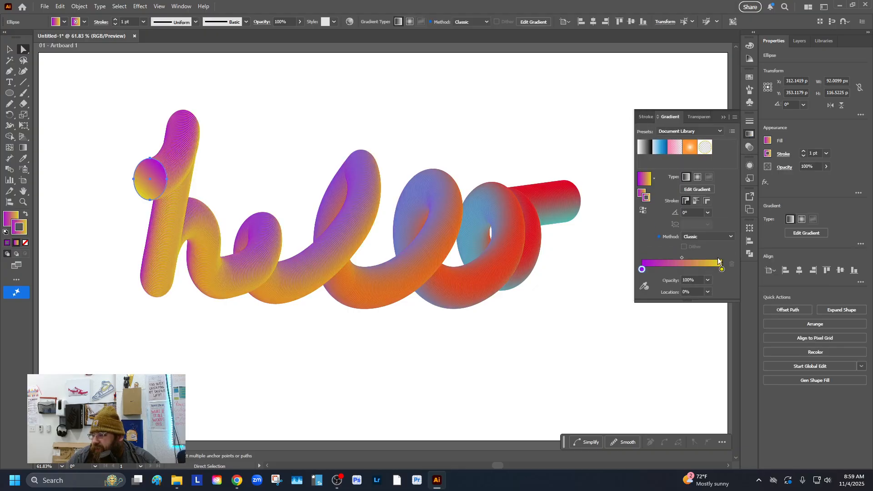
{"action": "double_click", "coordinate": [721, 269]}
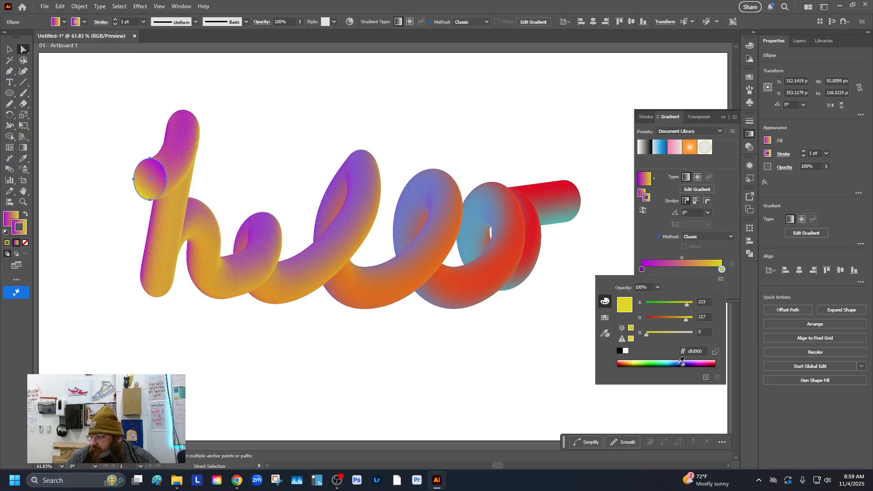
{"action": "left_click_drag", "start_coordinate": [662, 362], "coordinate": [653, 361]}
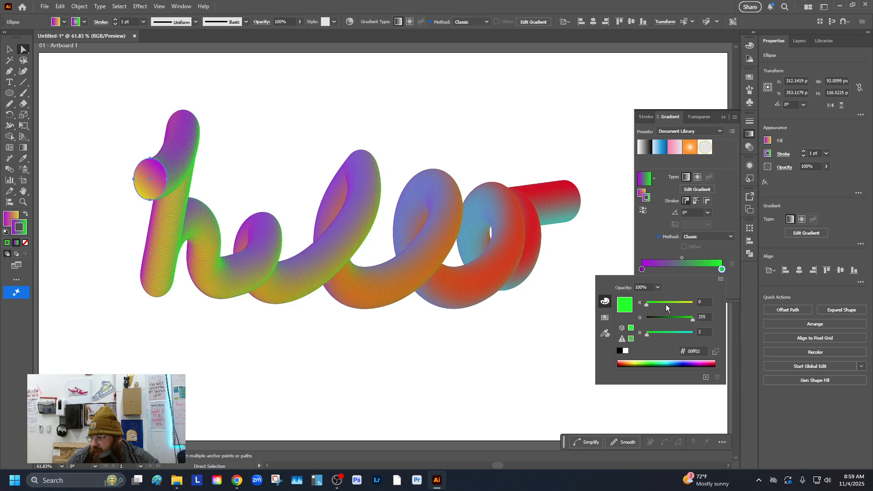
{"action": "left_click", "coordinate": [642, 270]}
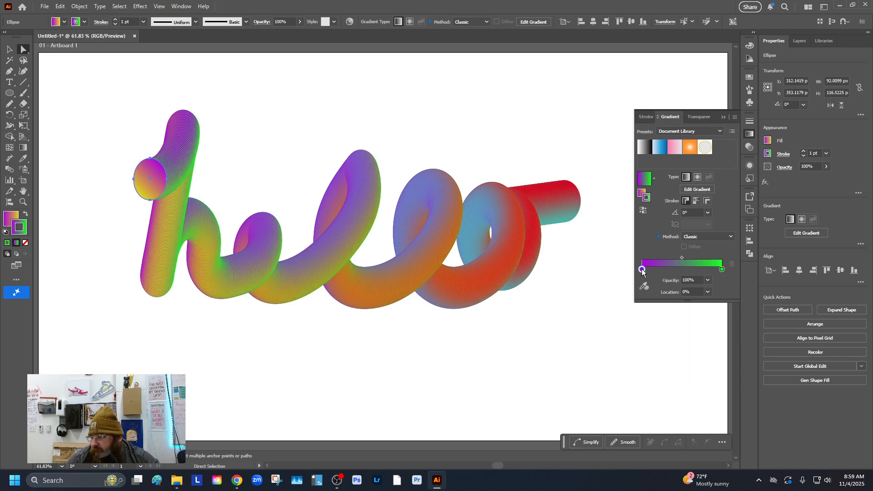
{"action": "double_click", "coordinate": [642, 270]}
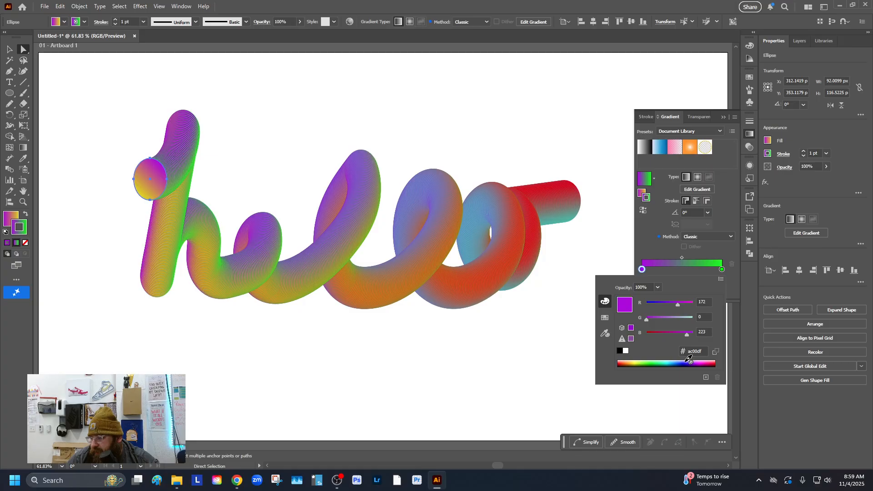
{"action": "left_click_drag", "start_coordinate": [689, 360], "coordinate": [629, 361]}
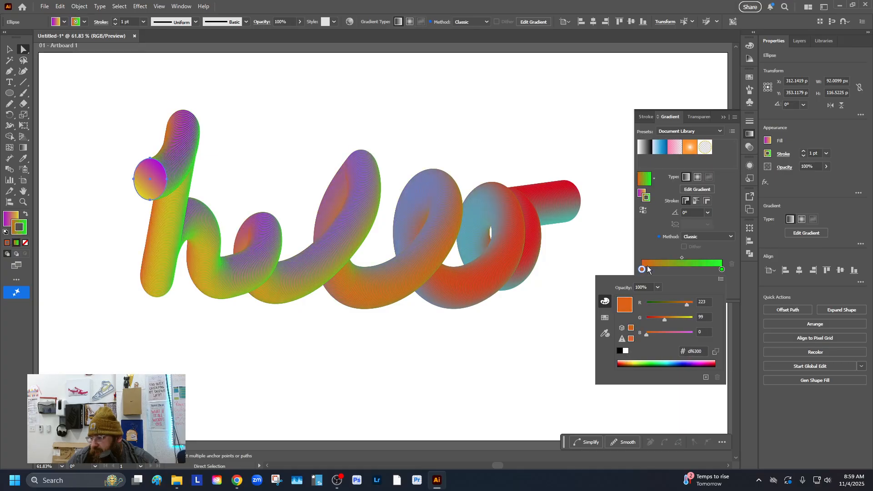
Step: Put the orange-to-green gradient on the starting circle's fill, set its stroke to none, and deselect
{"action": "left_click", "coordinate": [10, 52]}
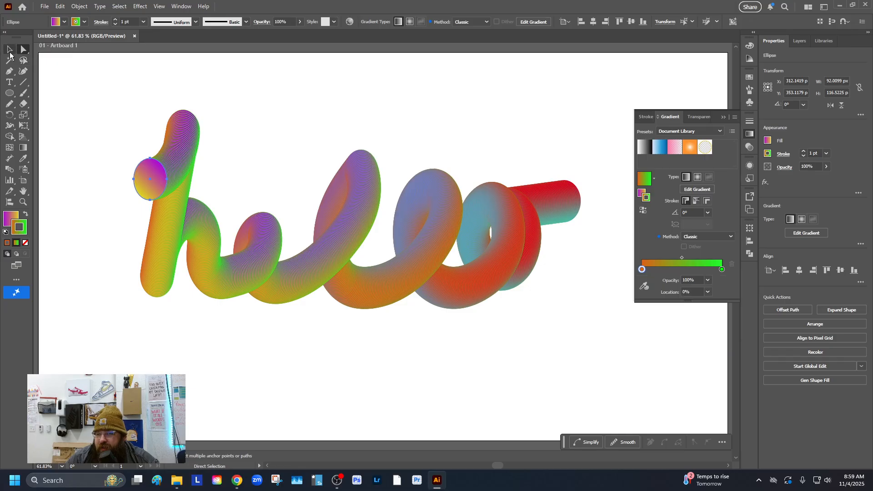
{"action": "left_click", "coordinate": [76, 22]}
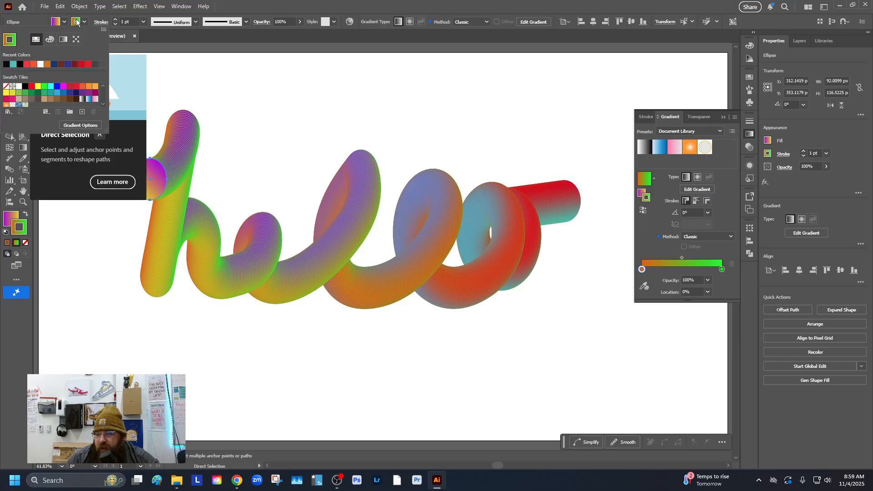
{"action": "left_click", "coordinate": [5, 86]}
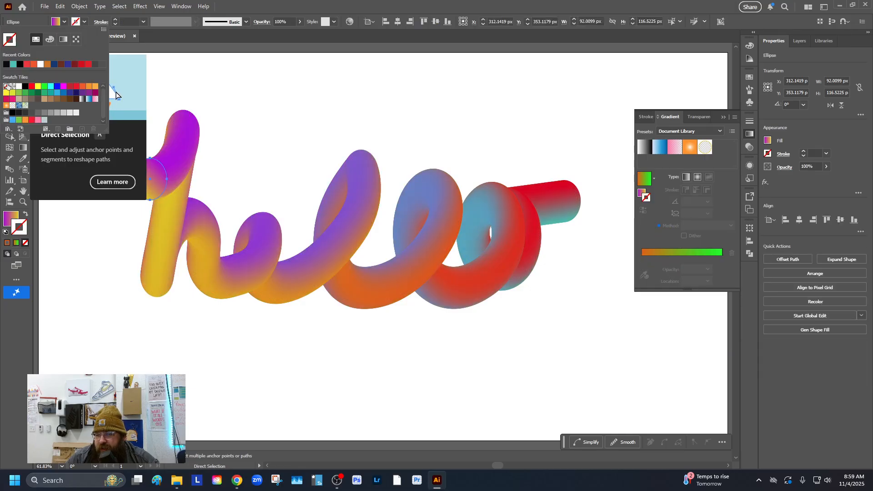
{"action": "left_click", "coordinate": [85, 23]}
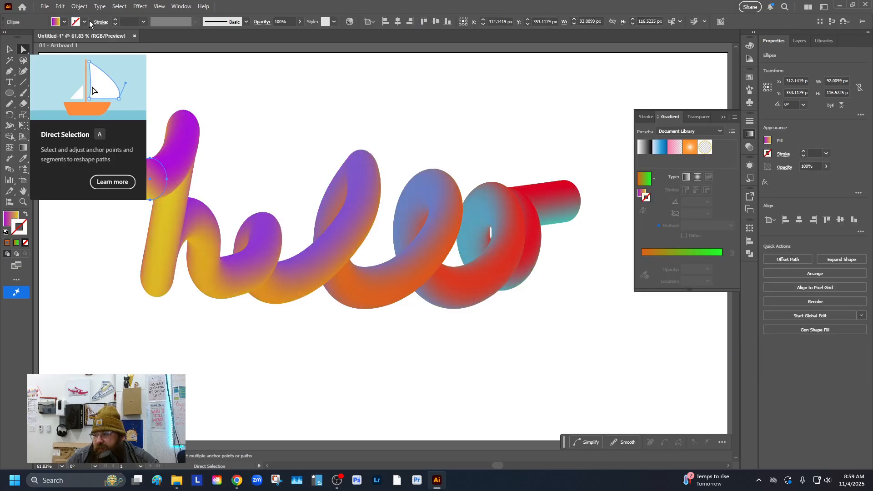
{"action": "left_click", "coordinate": [64, 22]}
{"action": "left_click", "coordinate": [643, 182]}
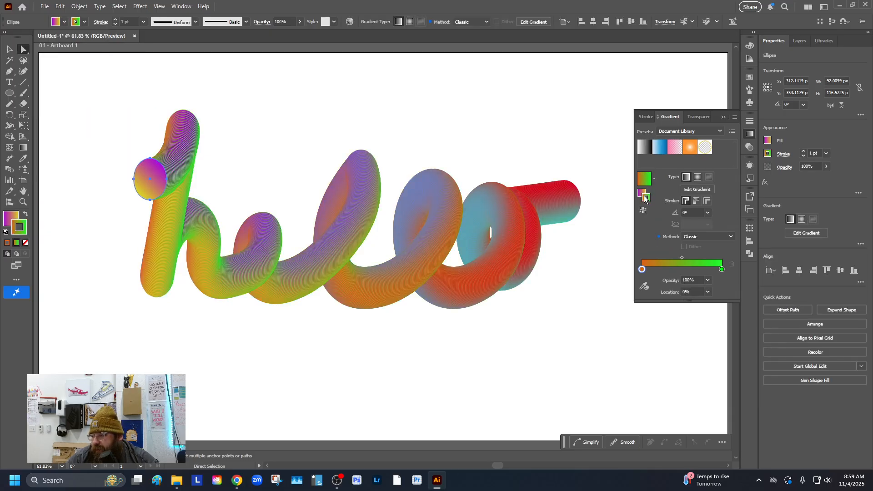
{"action": "left_click", "coordinate": [643, 184]}
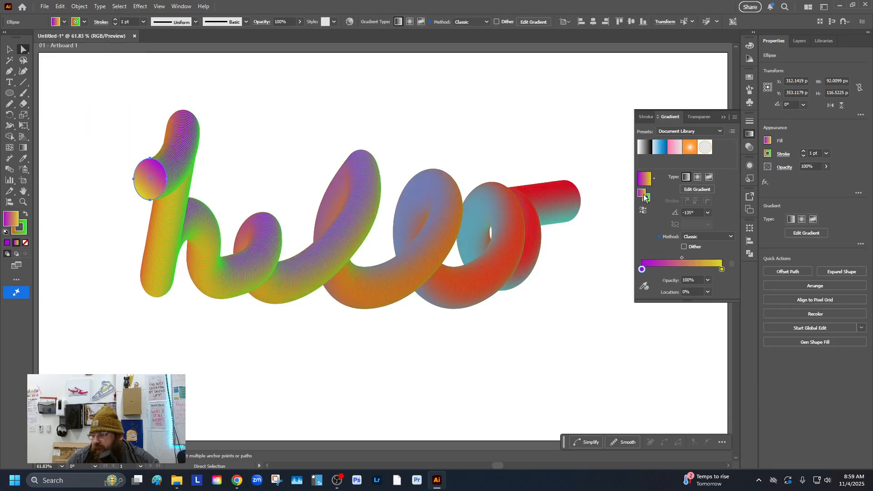
{"action": "left_click", "coordinate": [647, 198]}
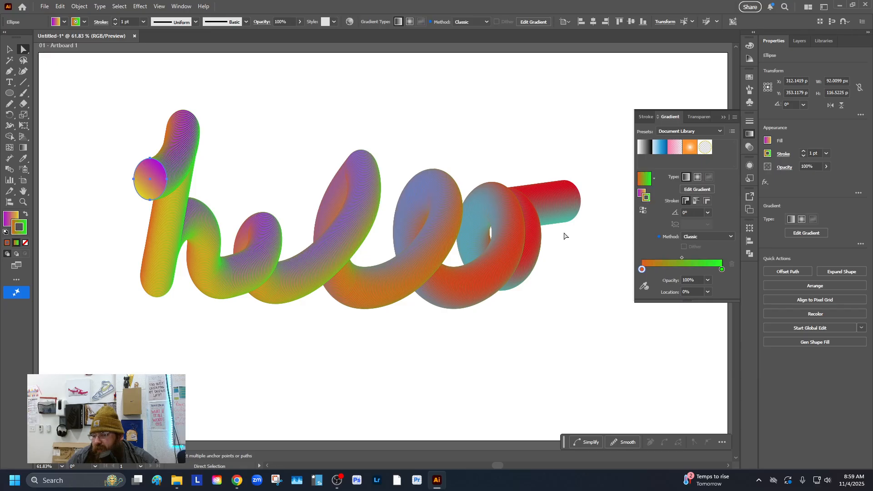
{"action": "left_click", "coordinate": [26, 214]}
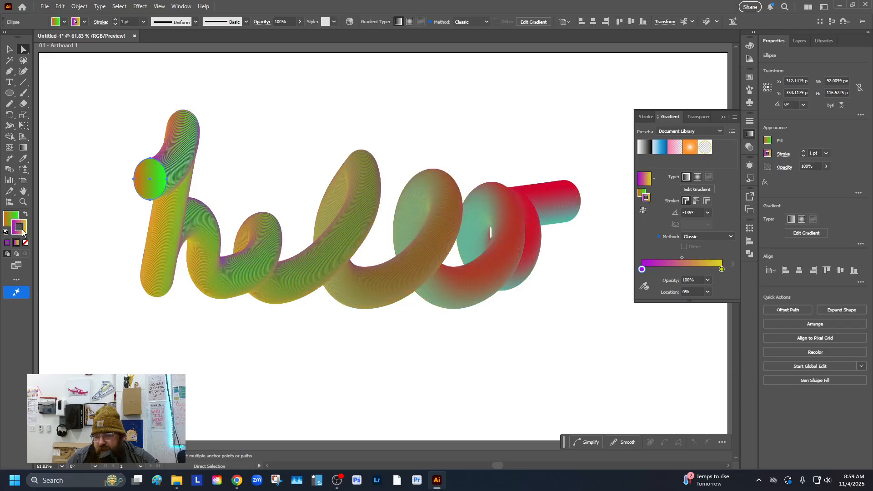
{"action": "left_click", "coordinate": [25, 243]}
{"action": "left_click", "coordinate": [12, 221]}
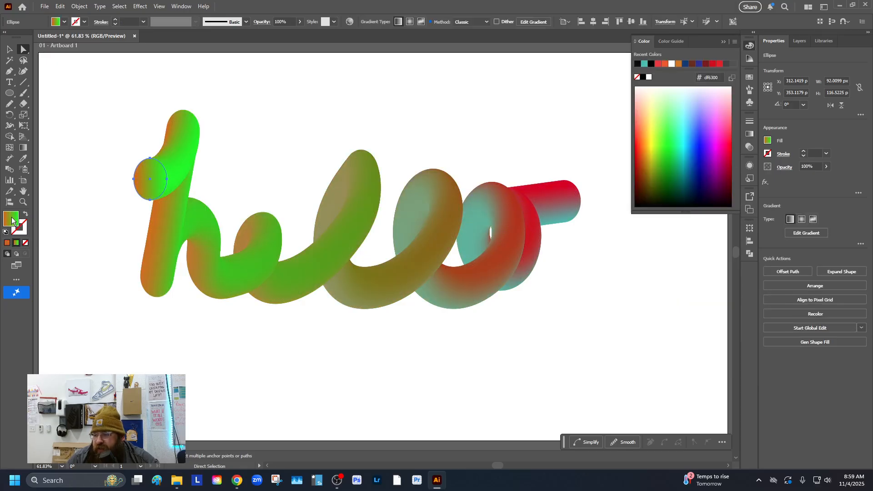
{"action": "left_click", "coordinate": [9, 48]}
{"action": "left_click", "coordinate": [104, 92]}
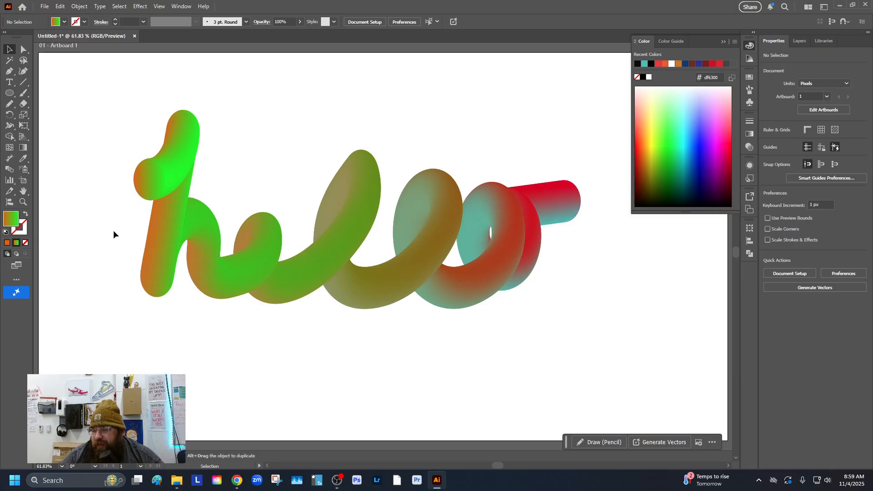
Step: Reposition the recolored hello blend toward the center of the artboard
{"action": "left_click", "coordinate": [176, 230]}
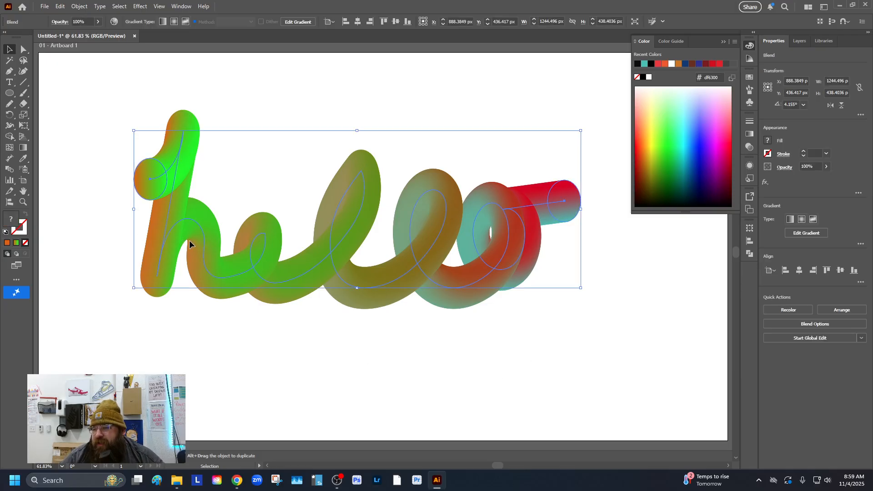
{"action": "left_click_drag", "start_coordinate": [189, 240], "coordinate": [141, 210]}
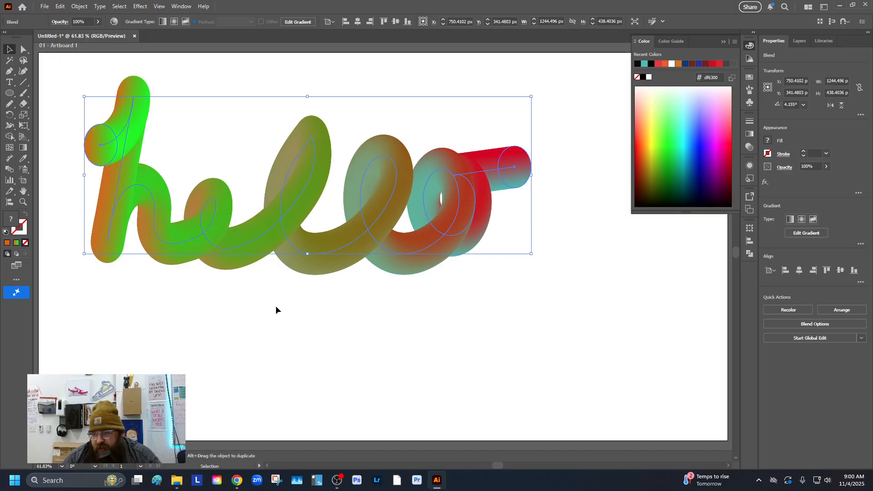
{"action": "left_click", "coordinate": [372, 320]}
{"action": "left_click", "coordinate": [366, 236]}
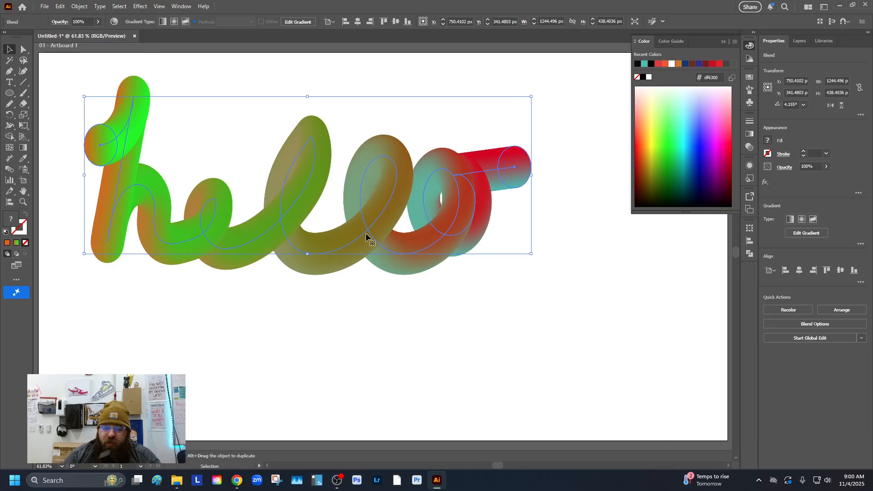
{"action": "left_click_drag", "start_coordinate": [407, 247], "coordinate": [447, 307]}
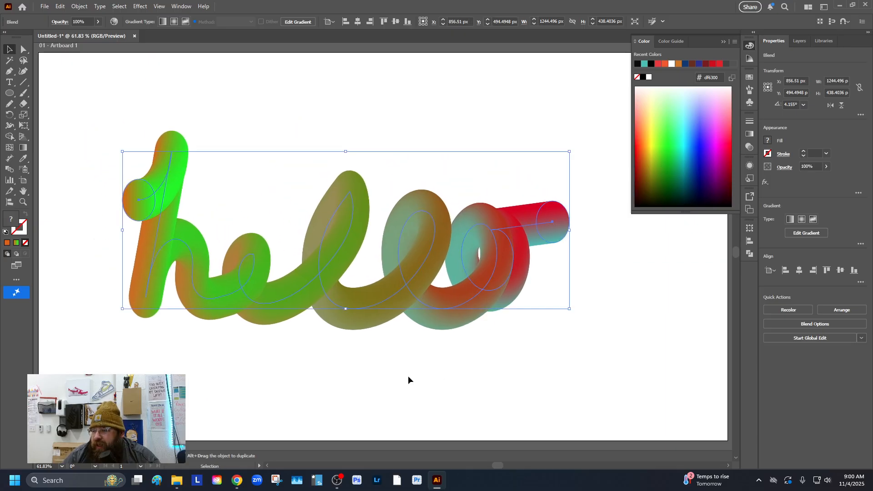